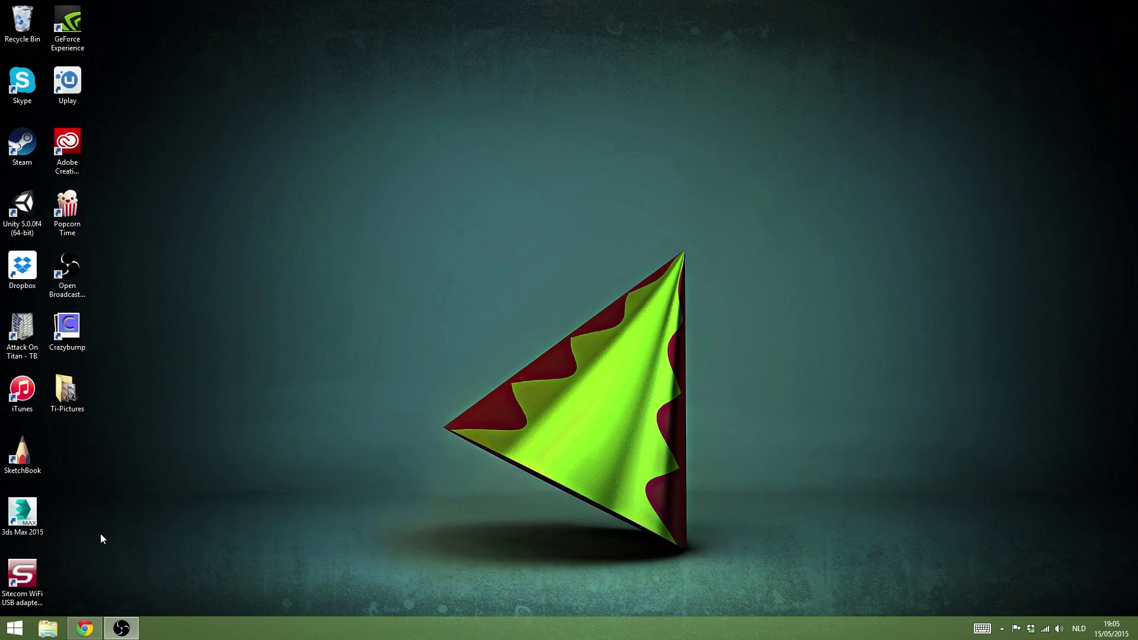
Preview Tut_Pic from the desktop's Ti-Pictures folder, and open it in Adobe Photoshop CC 2014.
double_click(75, 400)
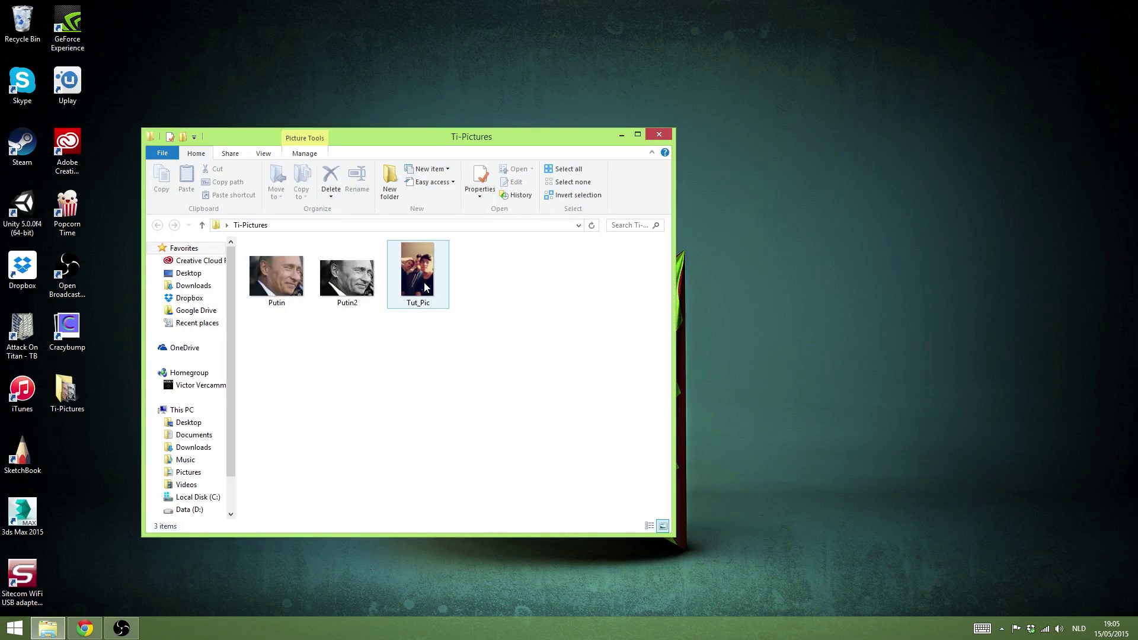
left_click(425, 286)
double_click(424, 286)
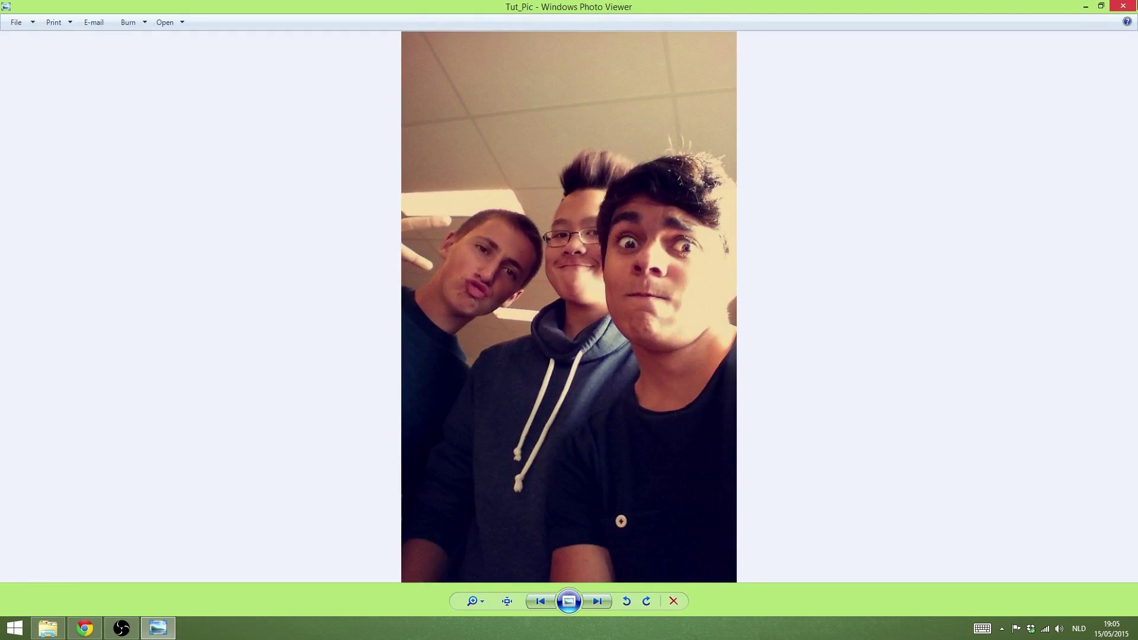
left_click(1122, 6)
right_click(435, 286)
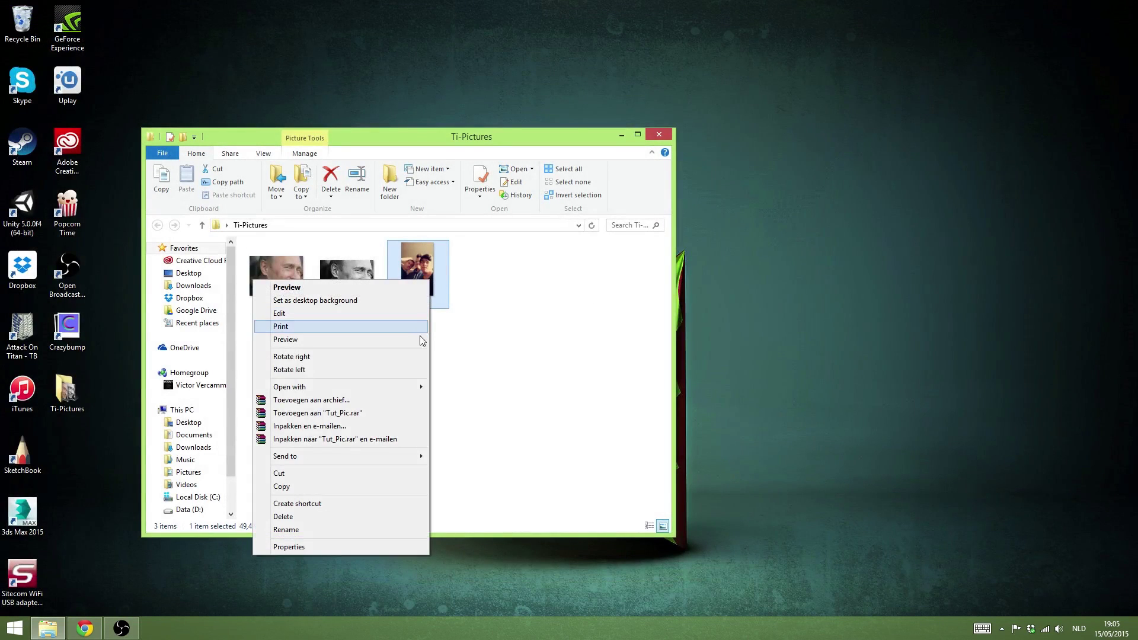
mouse_move(346, 389)
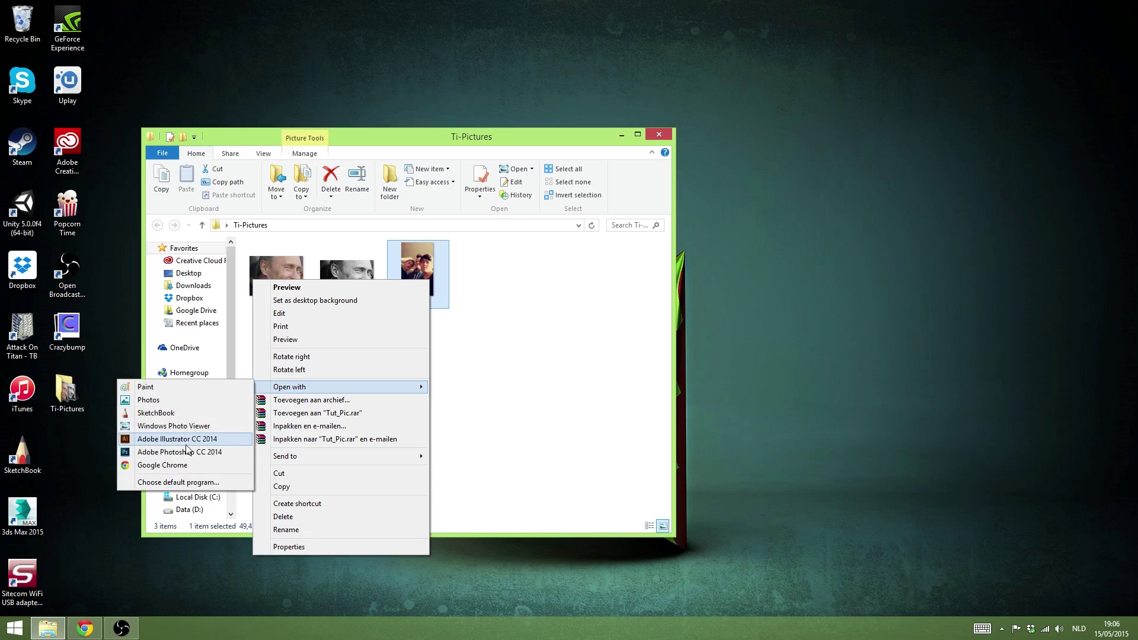
left_click(155, 453)
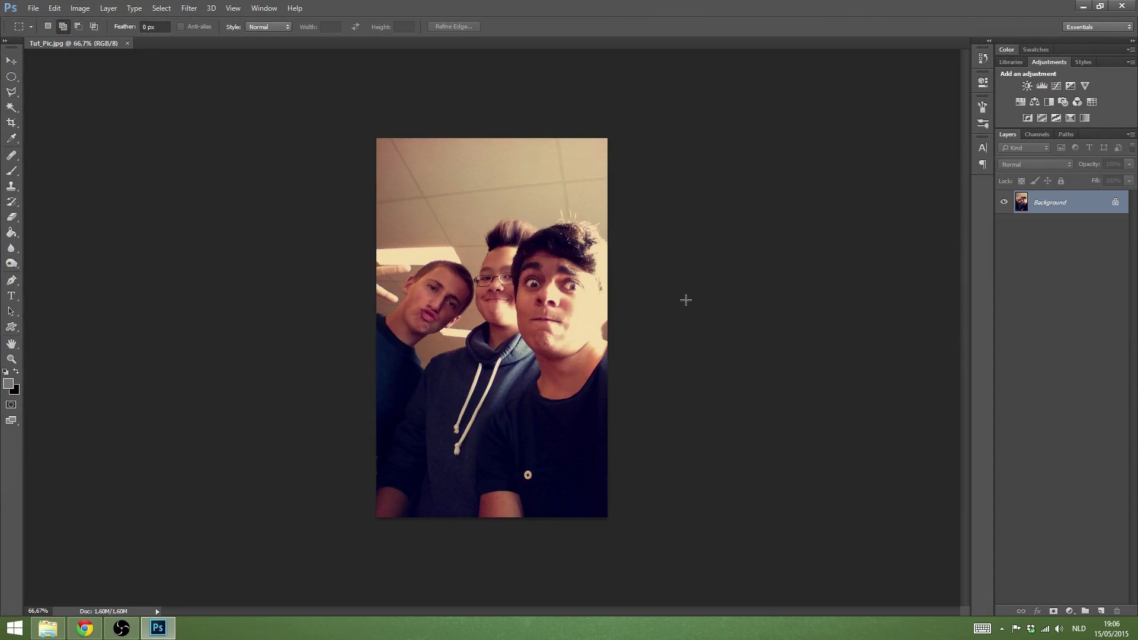
Desaturate the photo to turn it black and white.
scroll(686, 300, "up", 1)
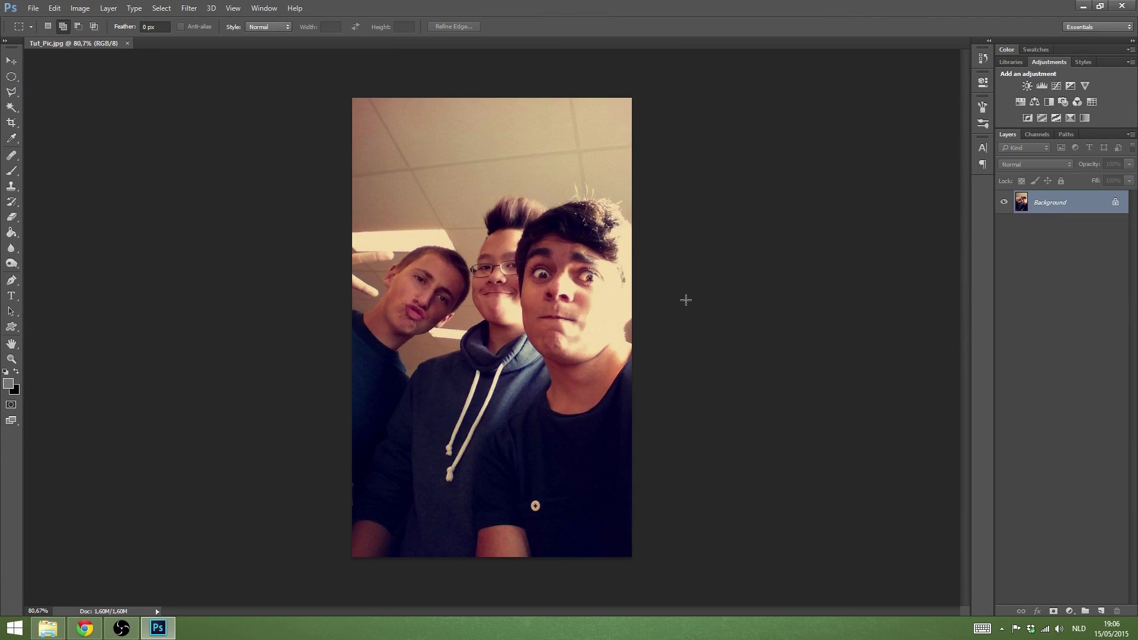
left_click(80, 8)
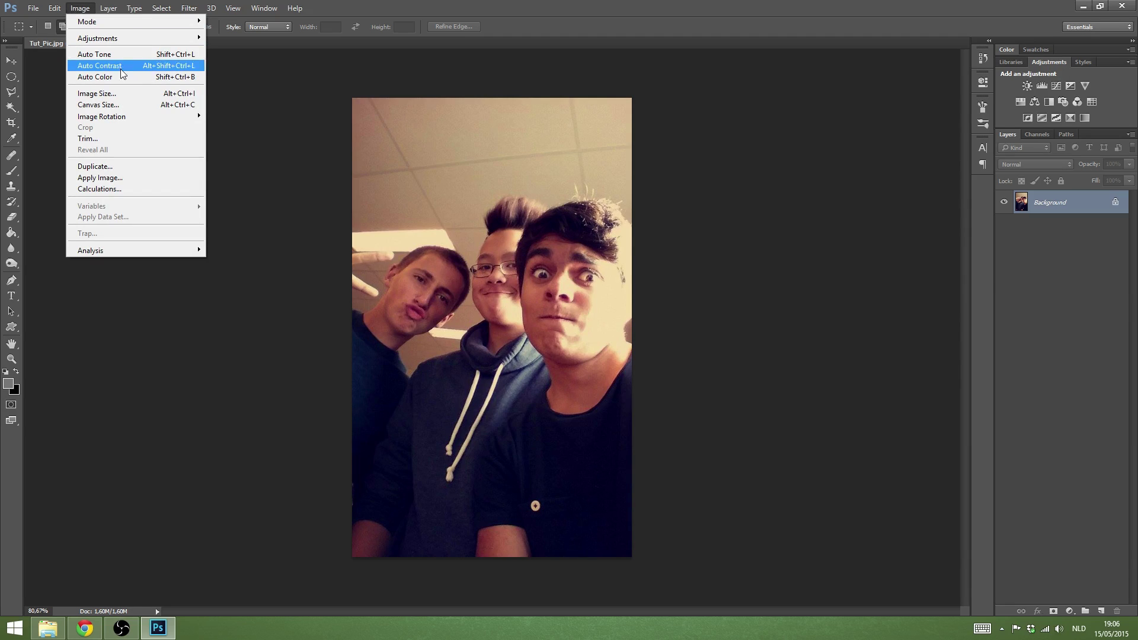
mouse_move(97, 43)
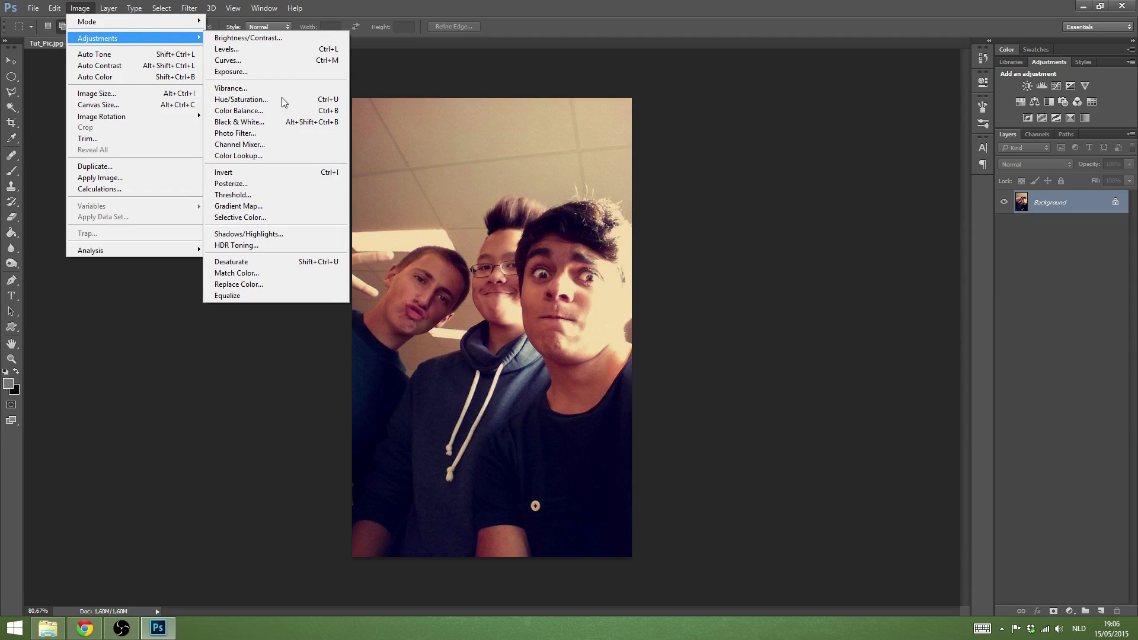
left_click(263, 264)
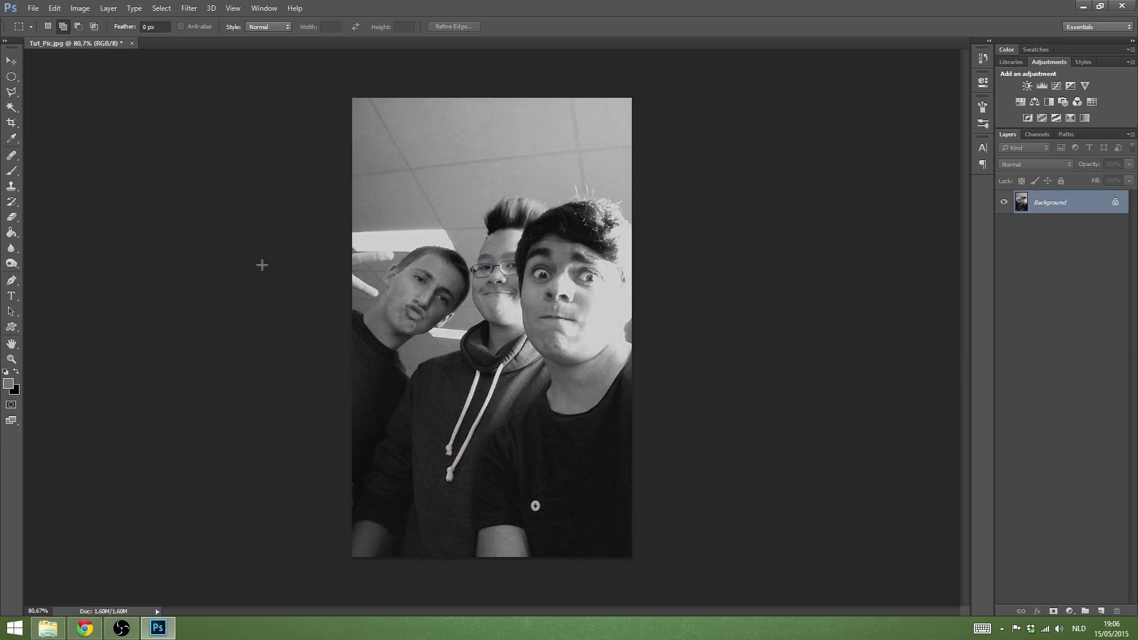
Resize the image to a width of 192 pixels, keeping its proportions.
left_click(79, 8)
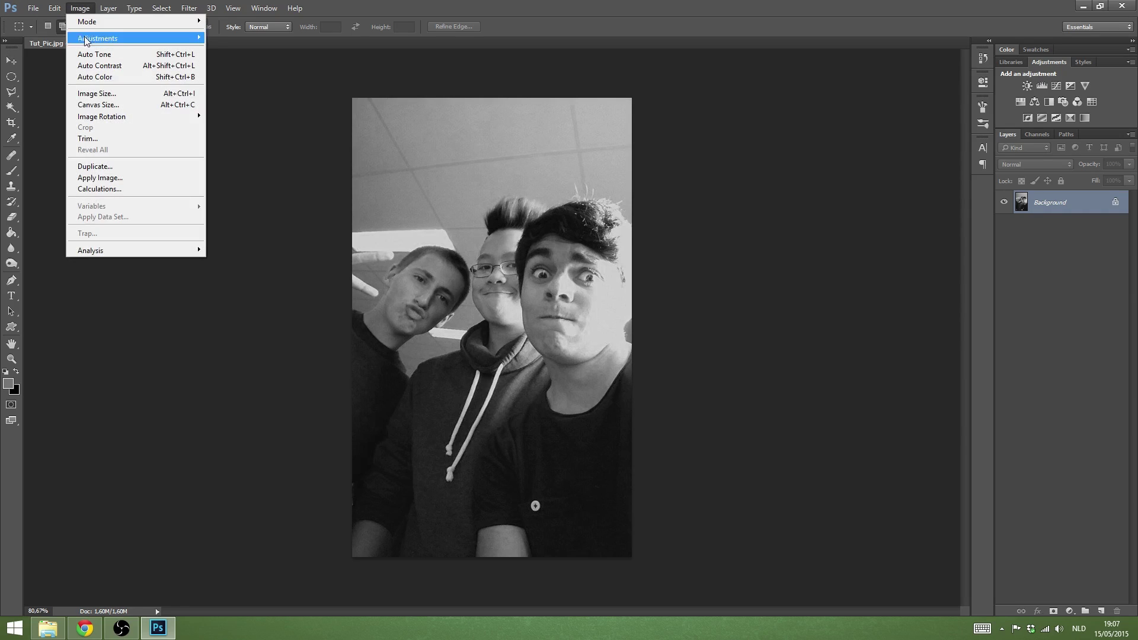
left_click(107, 96)
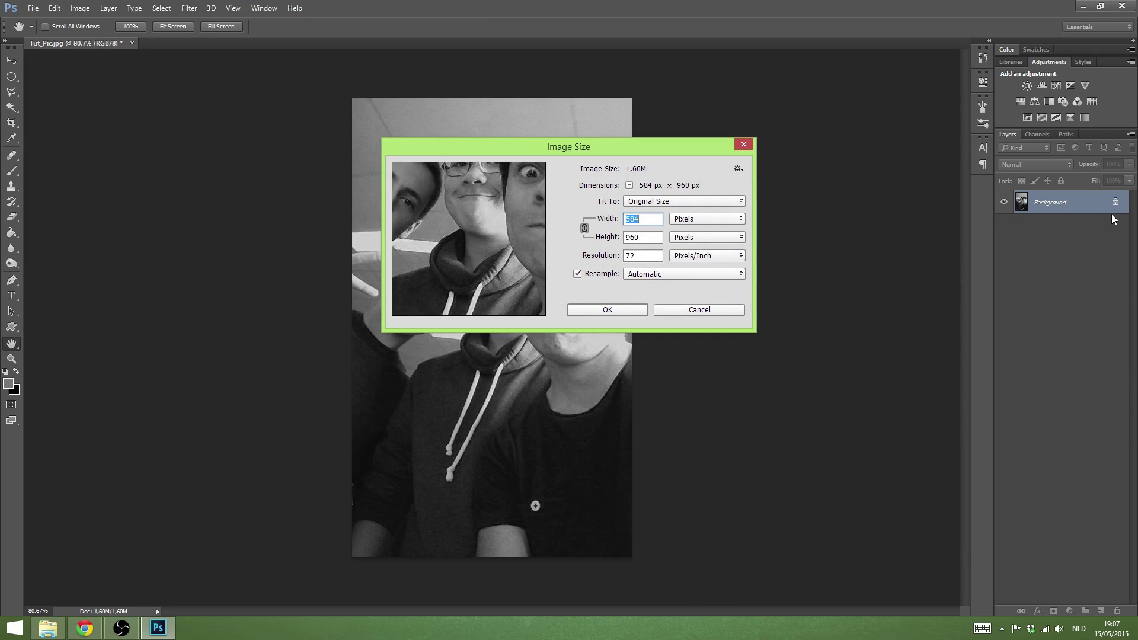
type("192")
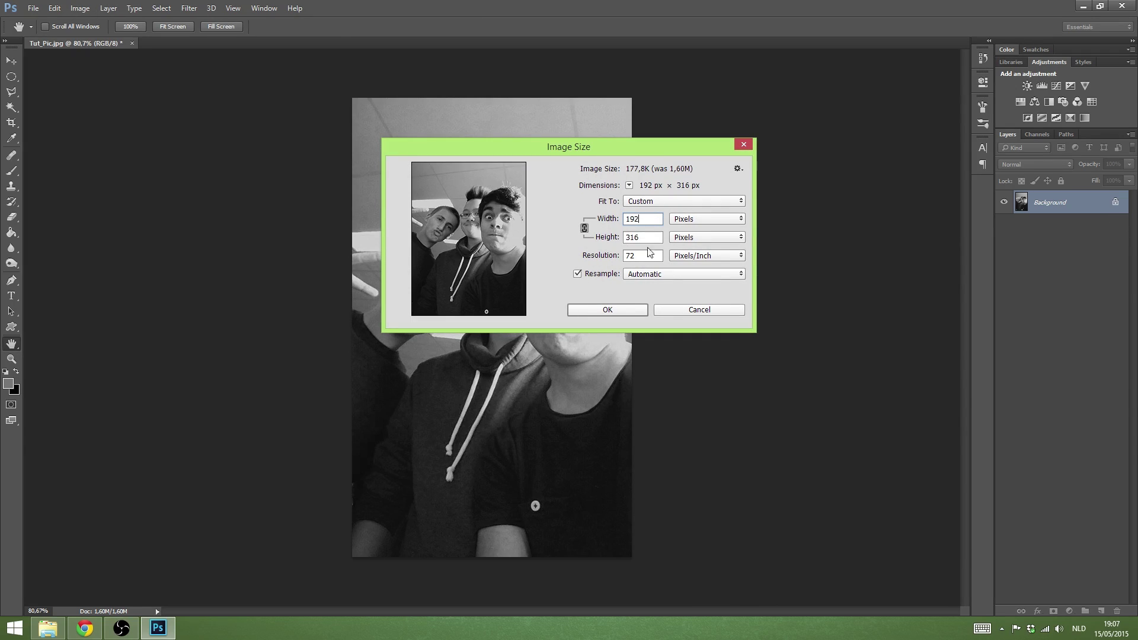
left_click(609, 310)
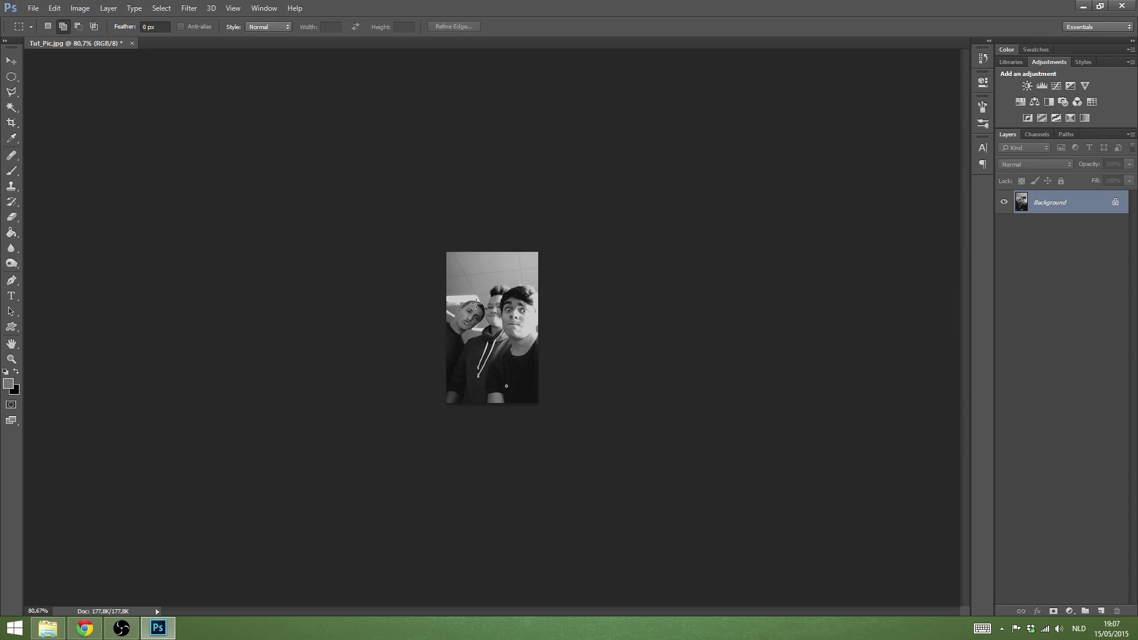
Crop the image to a 192:128 ratio, framing all three heads including the hair.
key("ctrl+0")
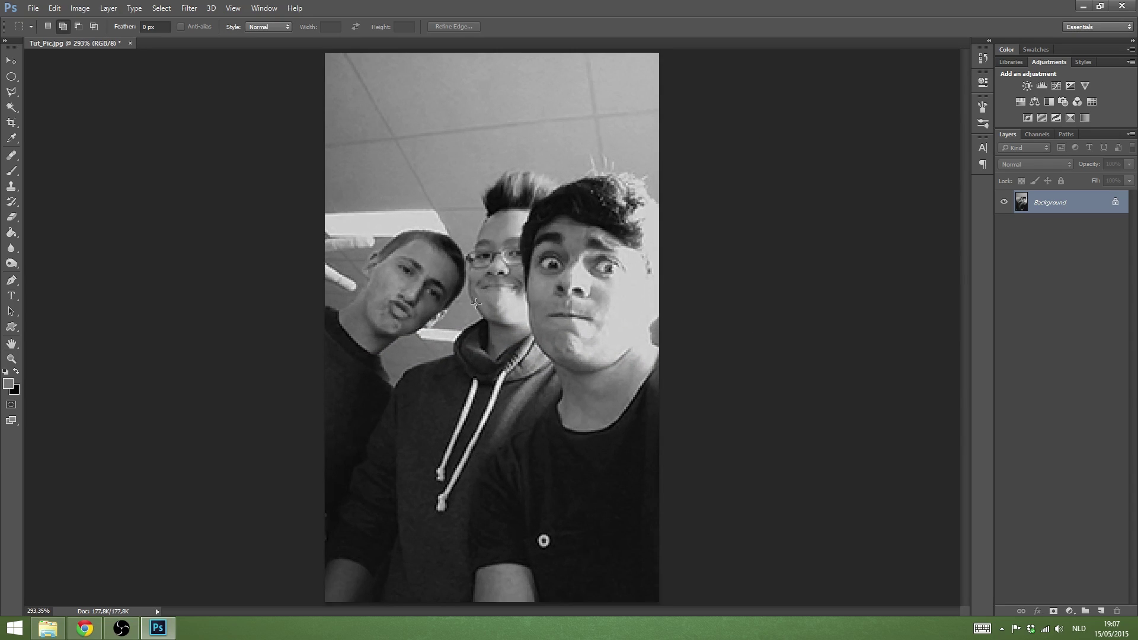
left_click(12, 123)
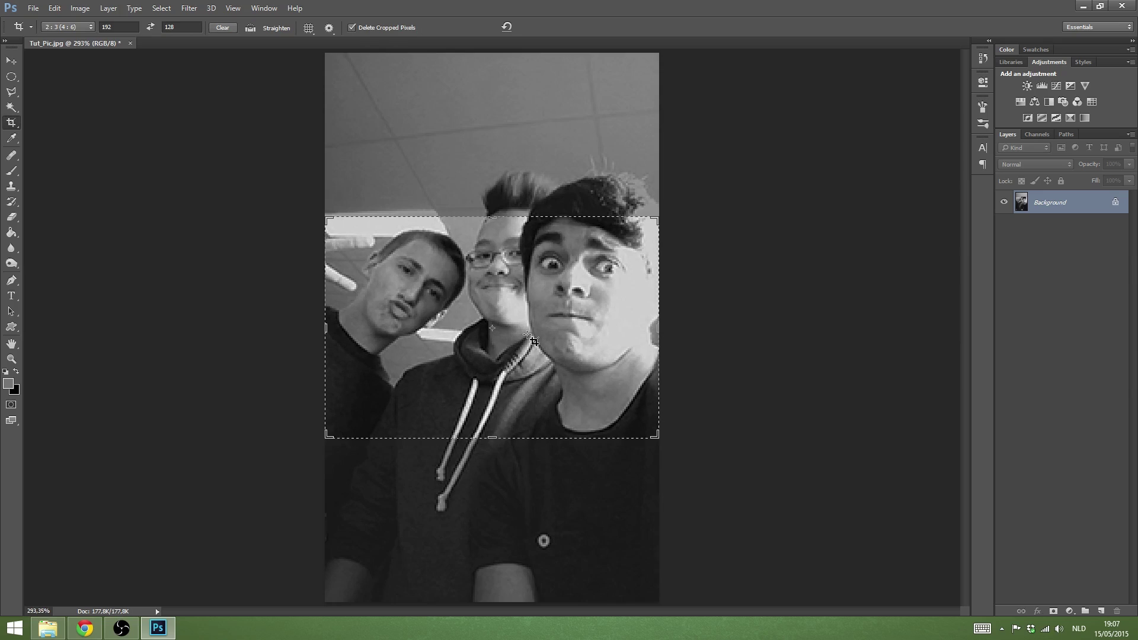
left_click(223, 27)
left_click(115, 28)
type("192")
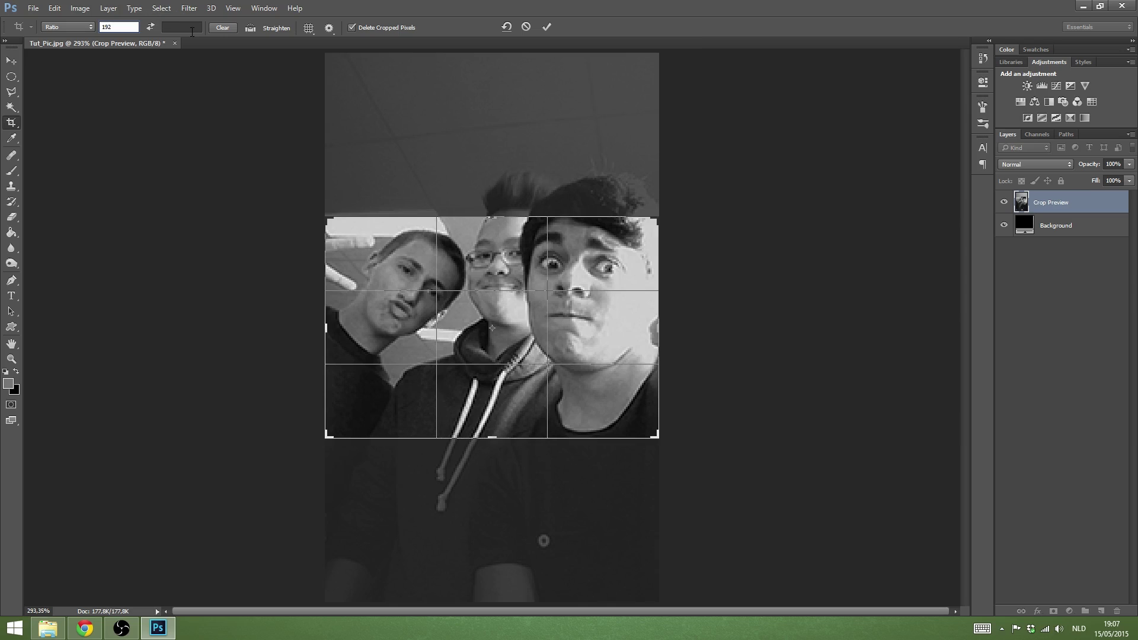
key("Tab")
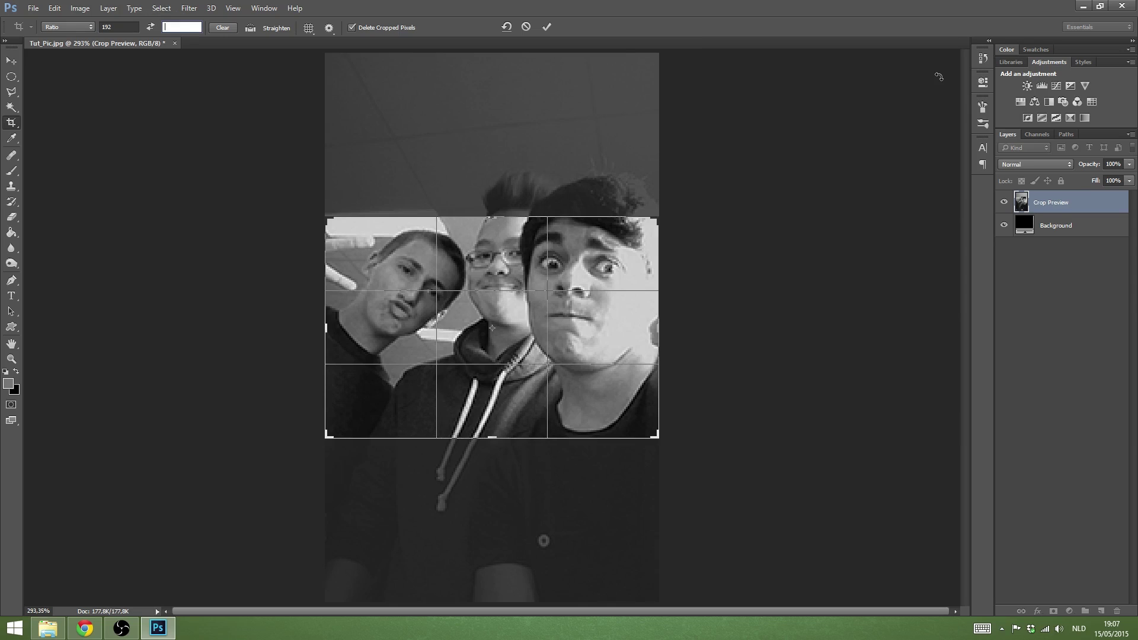
type("128")
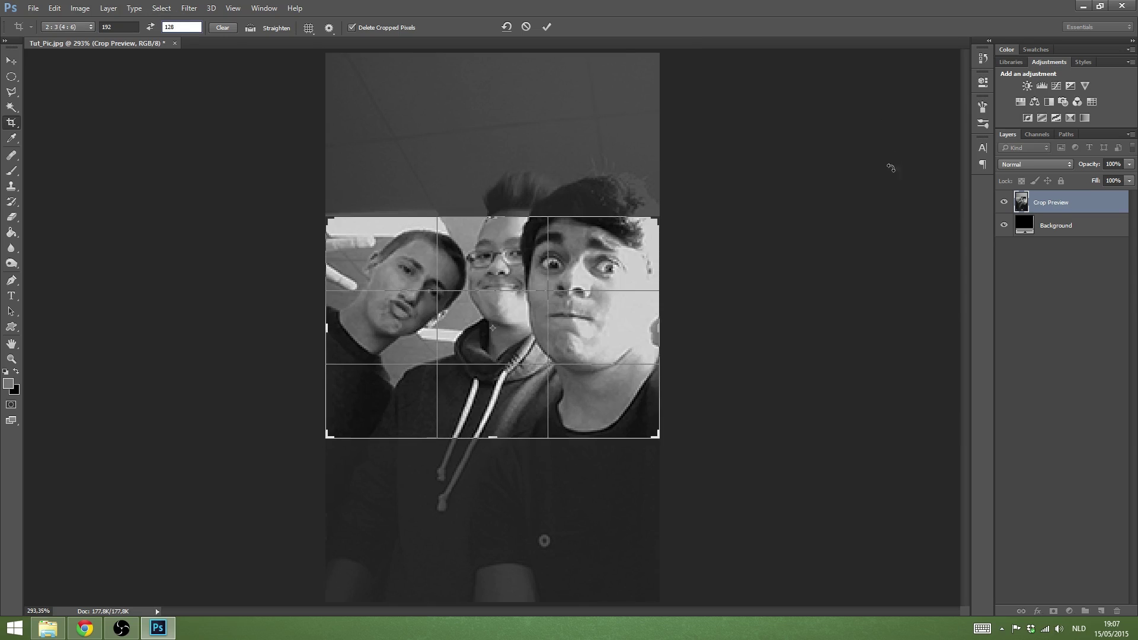
left_click_drag(501, 259, 494, 313)
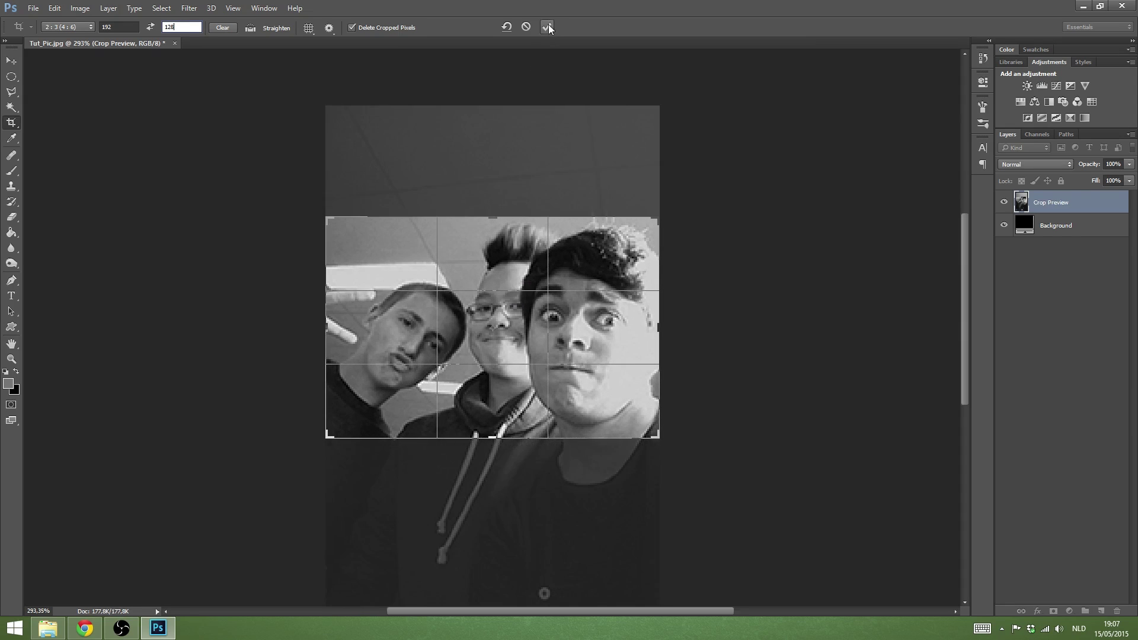
left_click(546, 27)
Raise the image's contrast to 100 with the Brightness/Contrast adjustment.
scroll(783, 309, "up", 3)
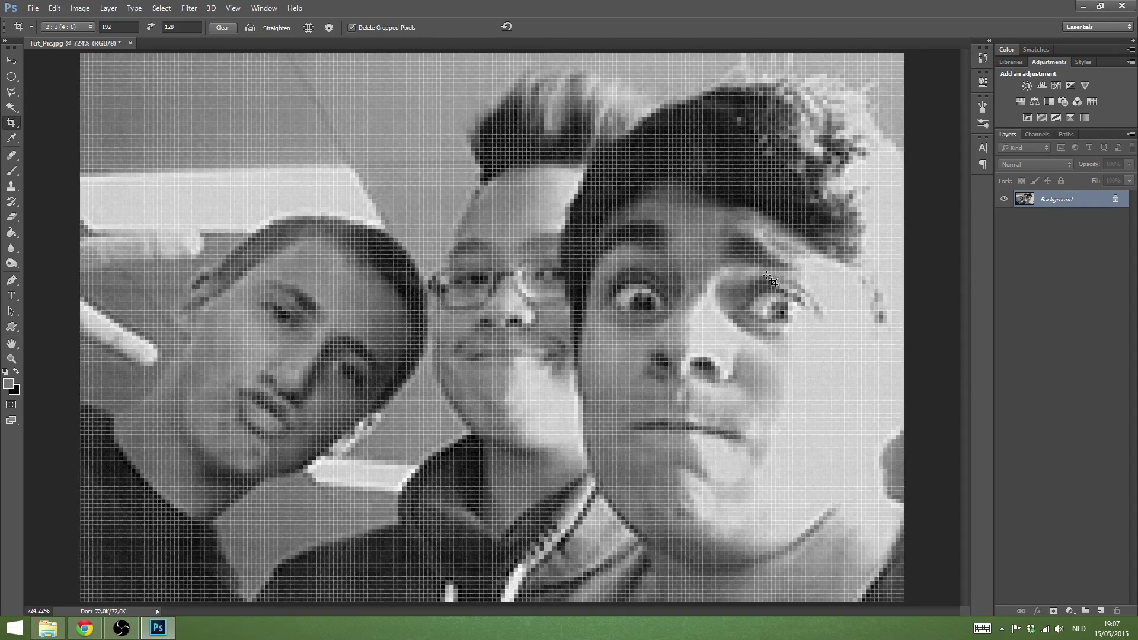
scroll(771, 278, "down", 2)
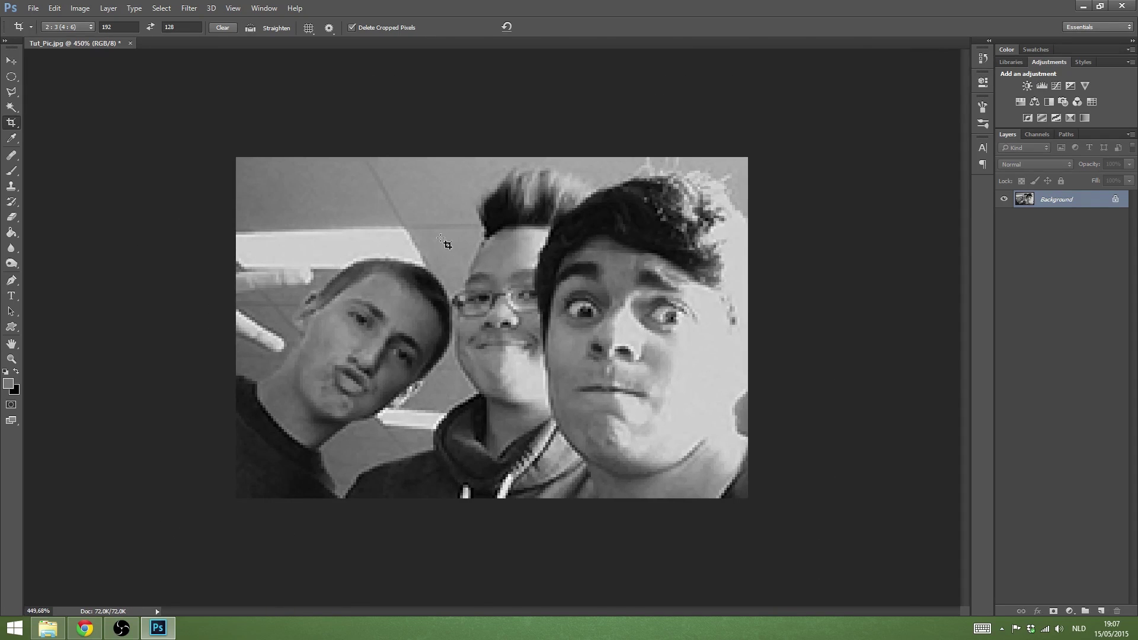
left_click(80, 8)
mouse_move(127, 40)
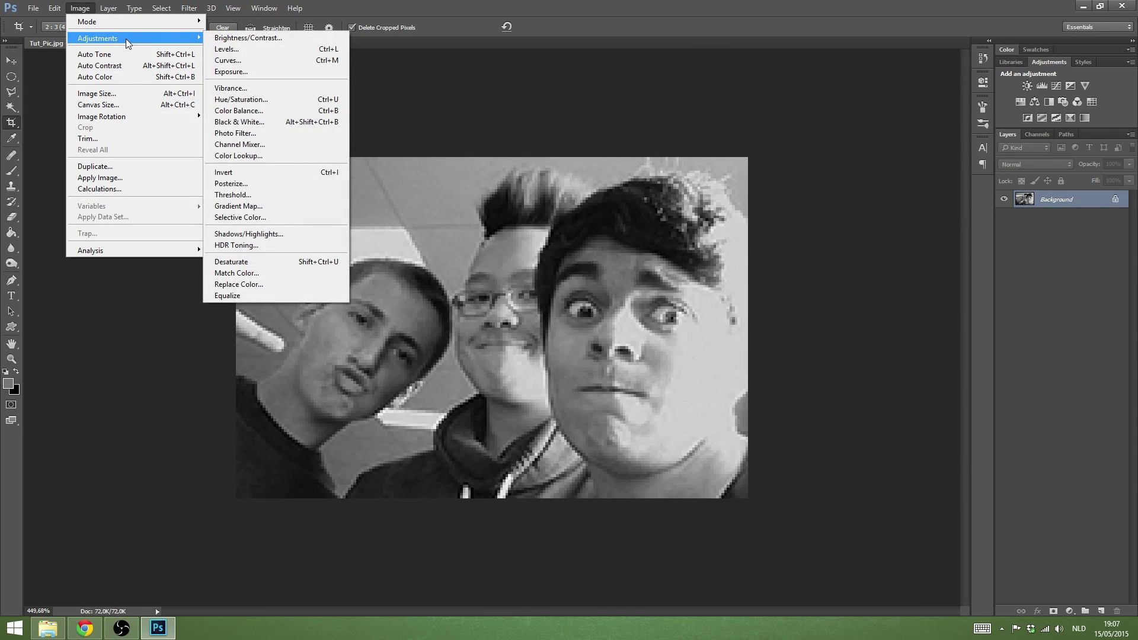
left_click(248, 38)
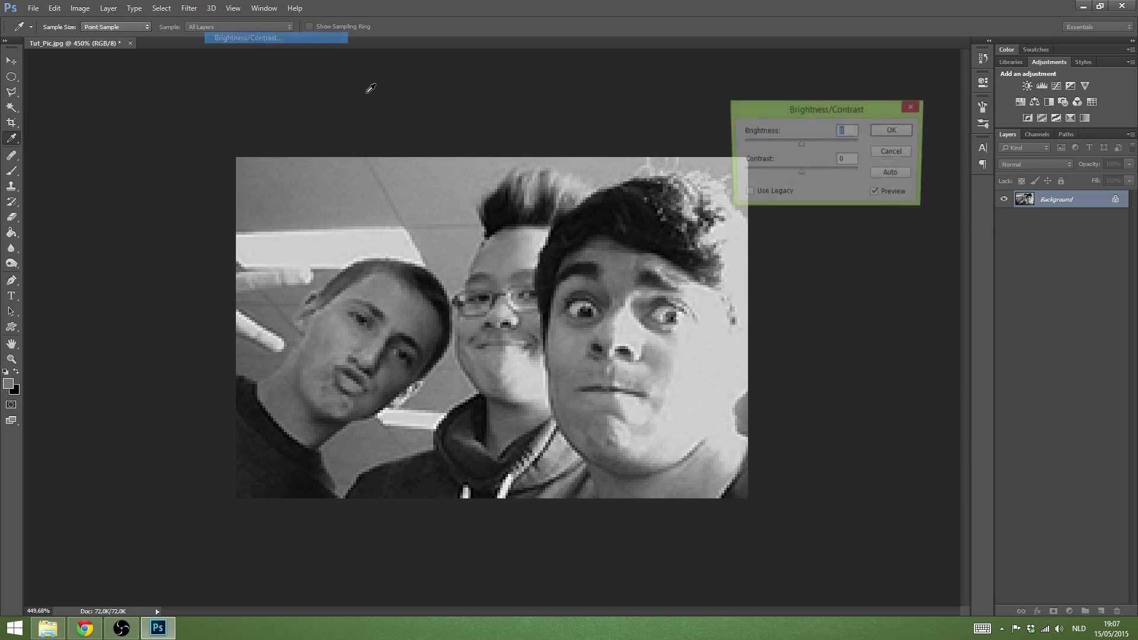
left_click_drag(802, 175, 921, 176)
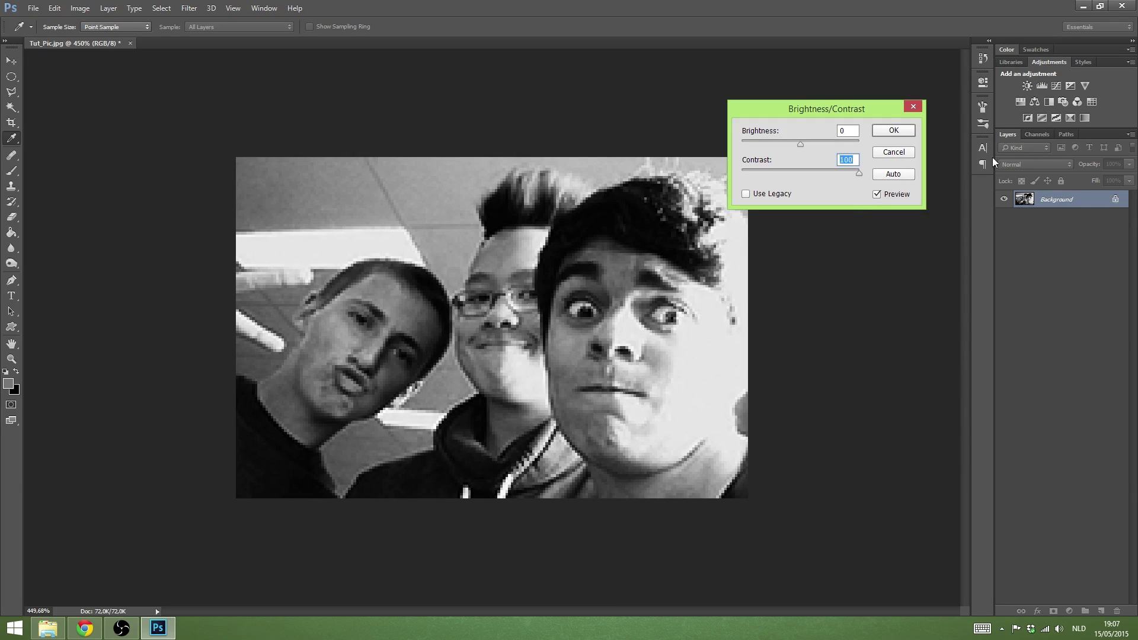
left_click(894, 132)
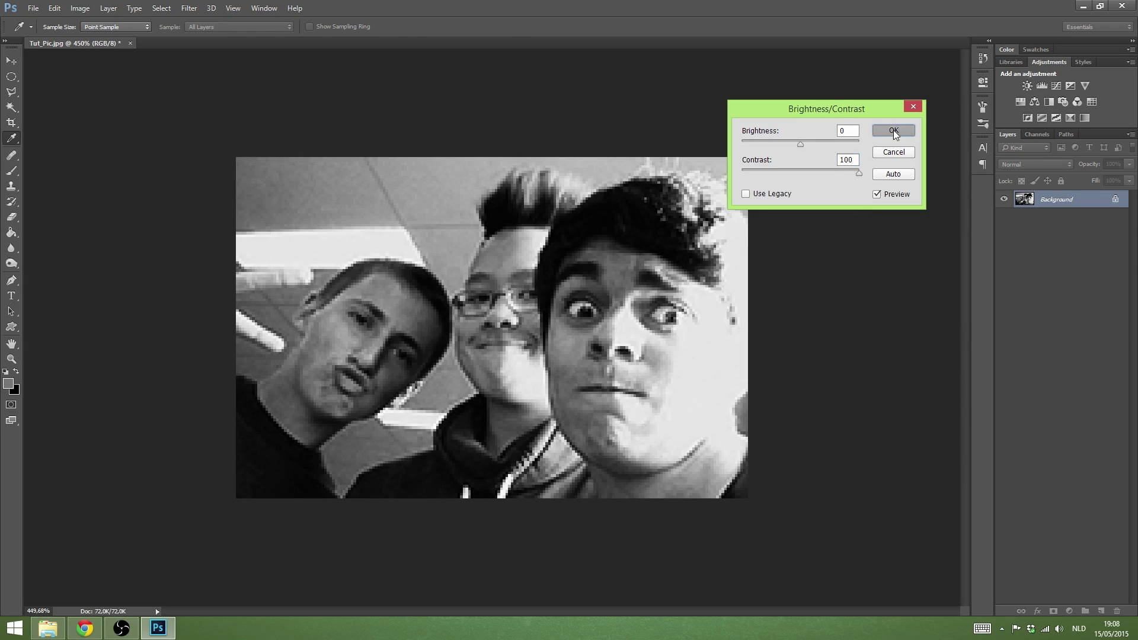
key("c")
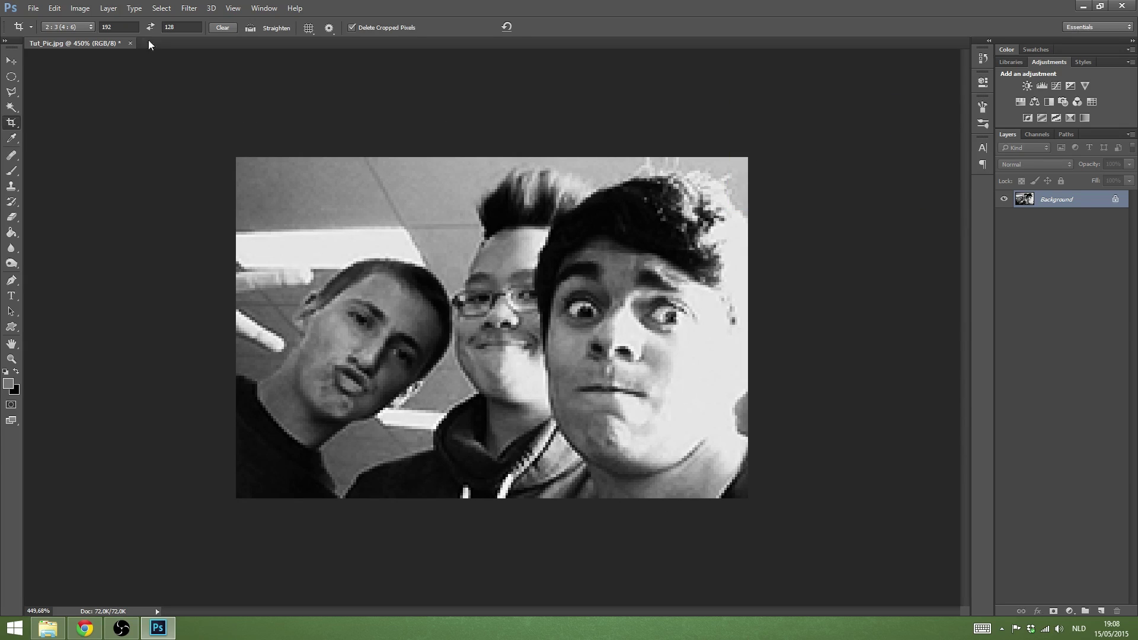
Save the edited photo as a JPEG named Tut_Pic2 in the Ti-Pictures folder.
left_click(33, 8)
left_click(91, 143)
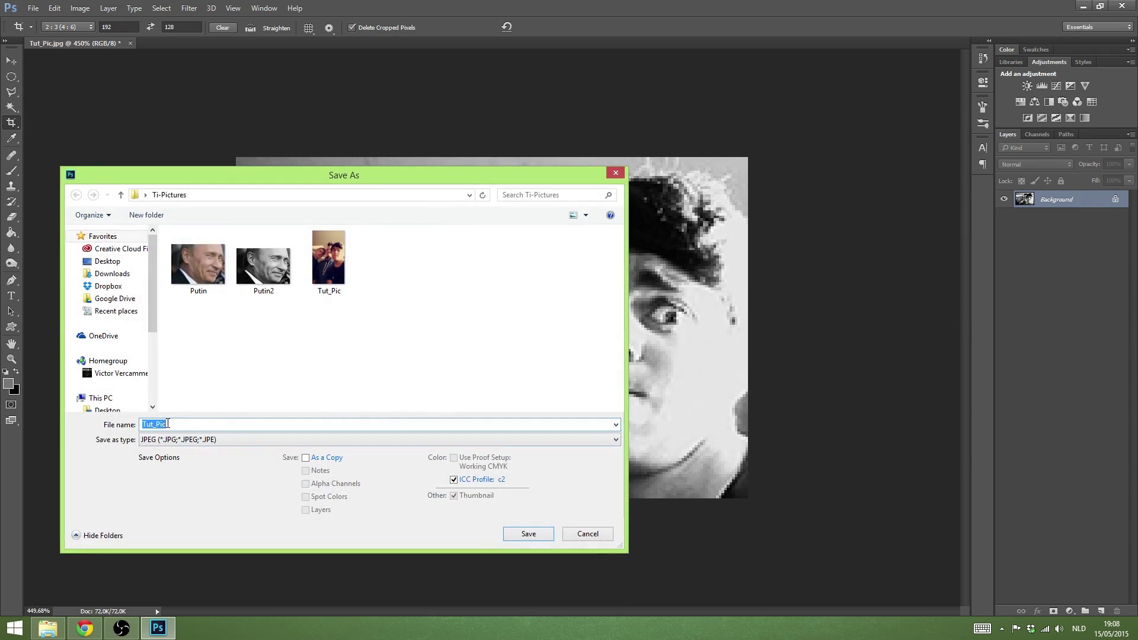
left_click(168, 423)
left_click(537, 534)
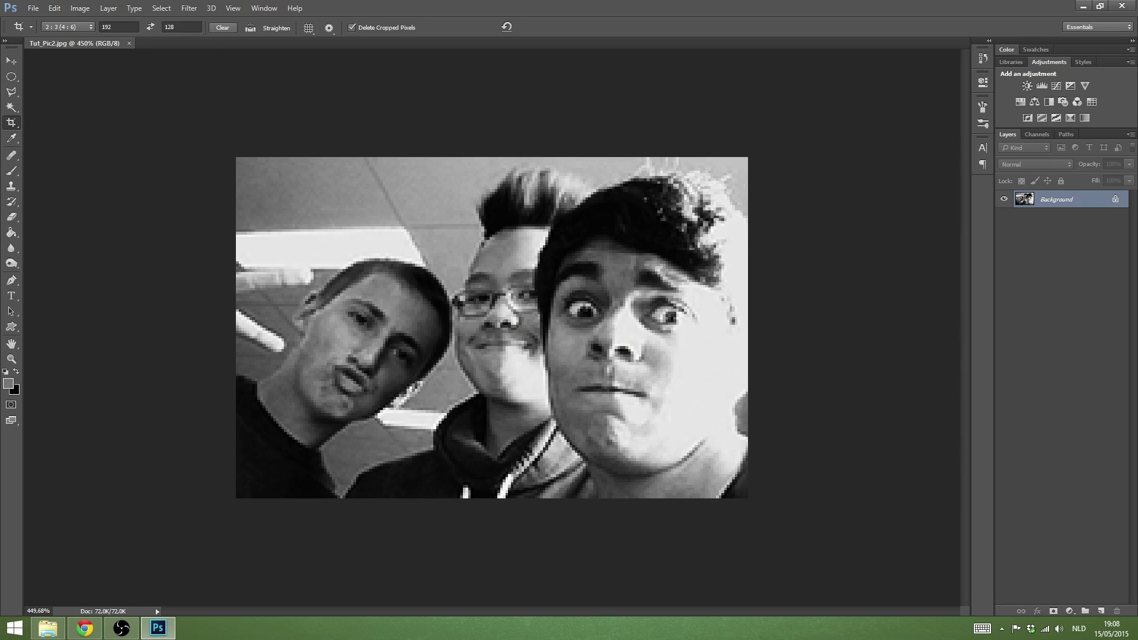
Switch to the 8-bit Avatar Maker page in Chrome and set Pixelate to 2 and Colors to 3.
left_click(85, 628)
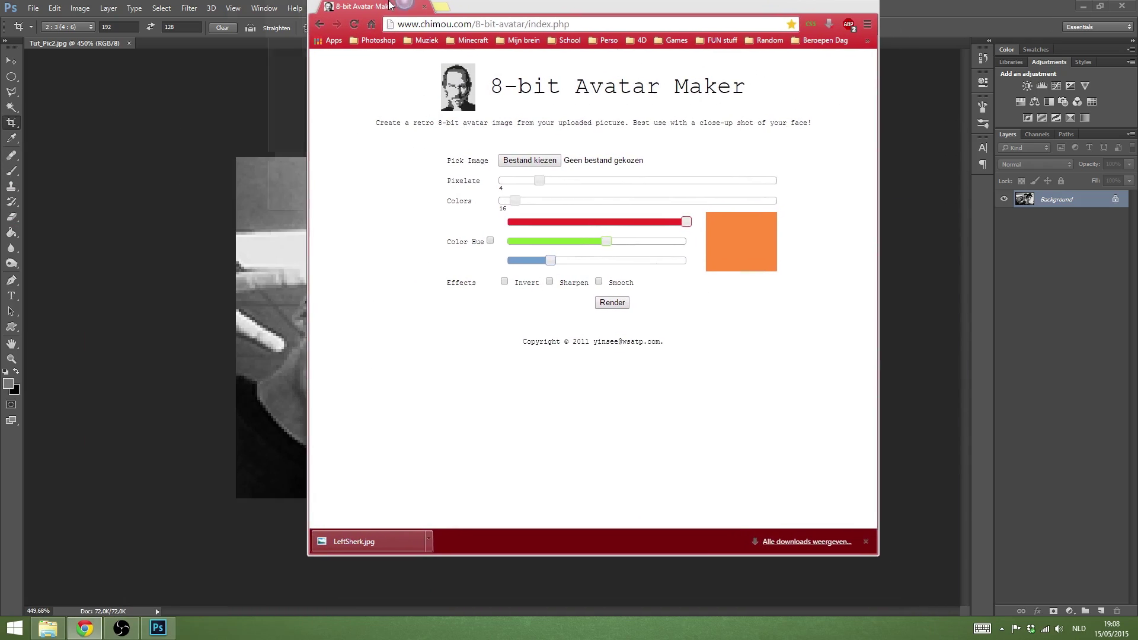
double_click(380, 6)
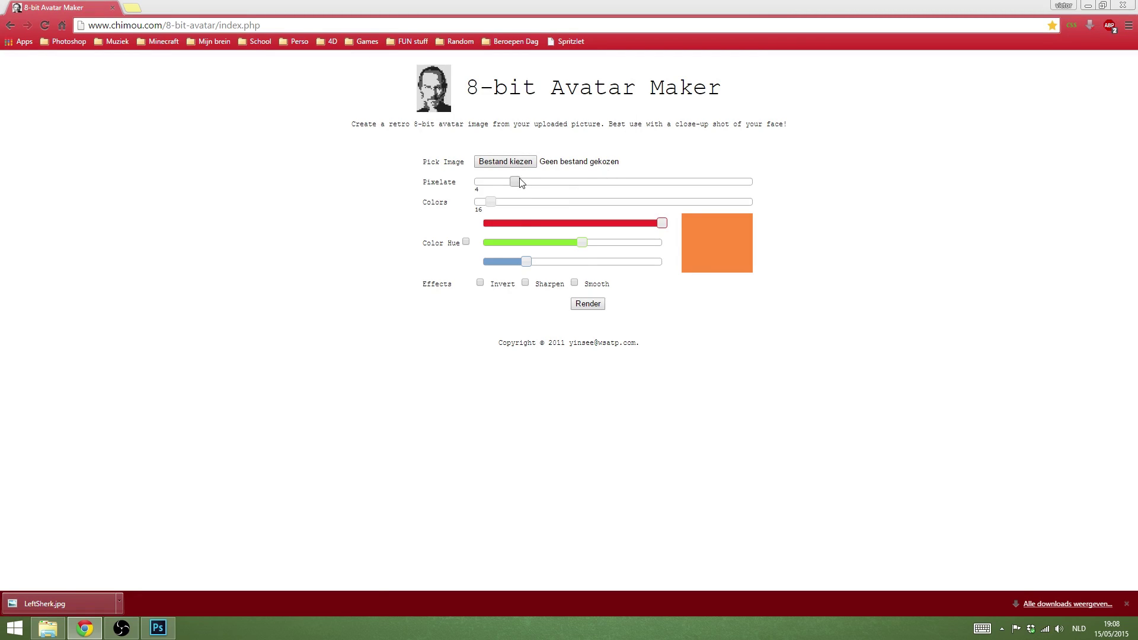
left_click_drag(518, 185, 397, 191)
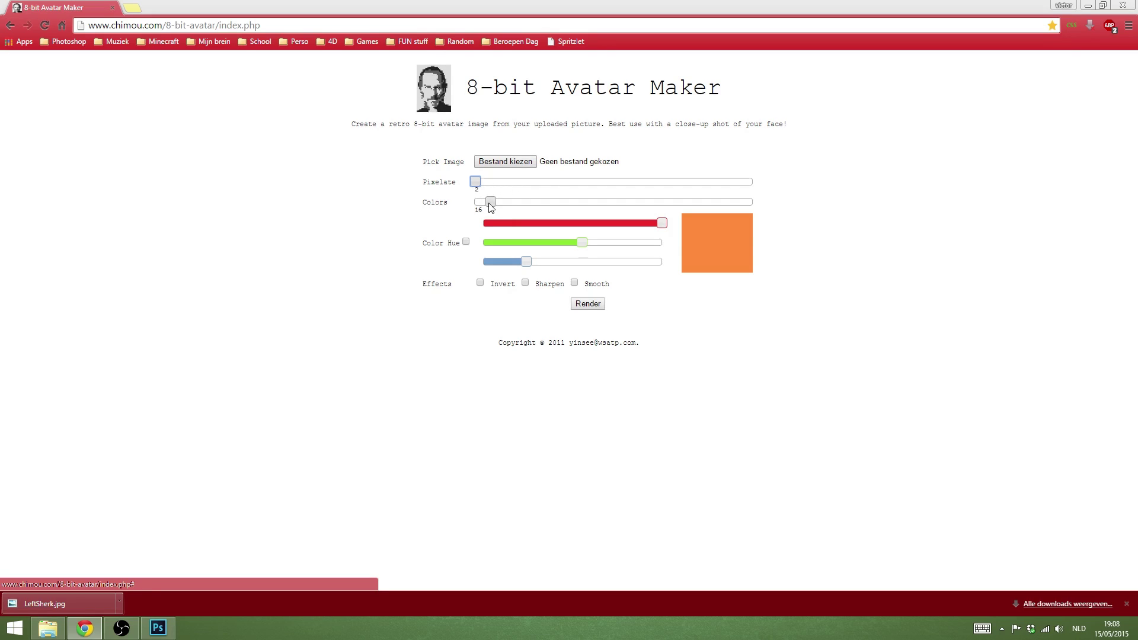
left_click_drag(489, 203, 475, 239)
Load Tut_Pic2.jpg into the avatar maker and render the 8-bit version.
left_click(491, 162)
left_click(322, 113)
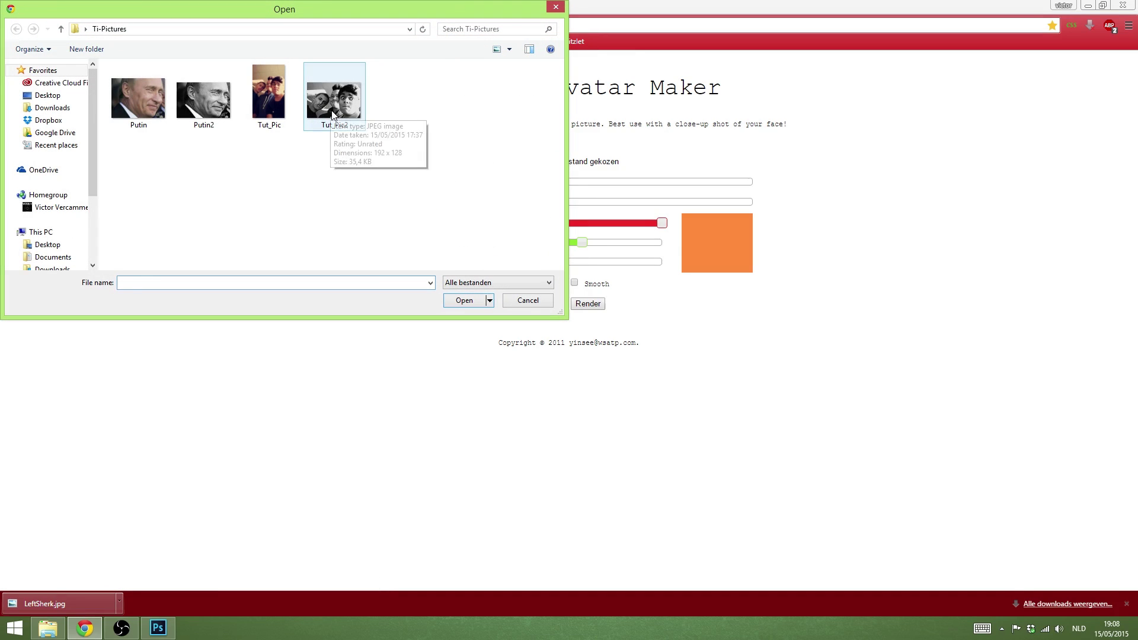
left_click(463, 300)
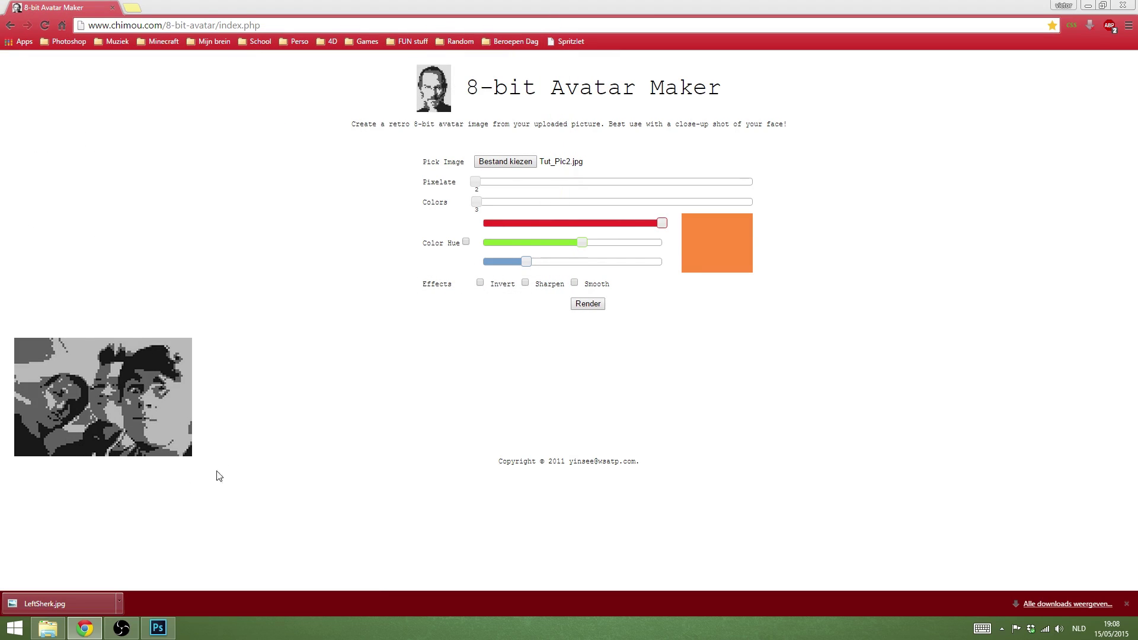
Copy the rendered 8-bit image and paste it into the Tut_Pic2 document in Photoshop as a new layer.
right_click(131, 390)
left_click(155, 428)
left_click(158, 628)
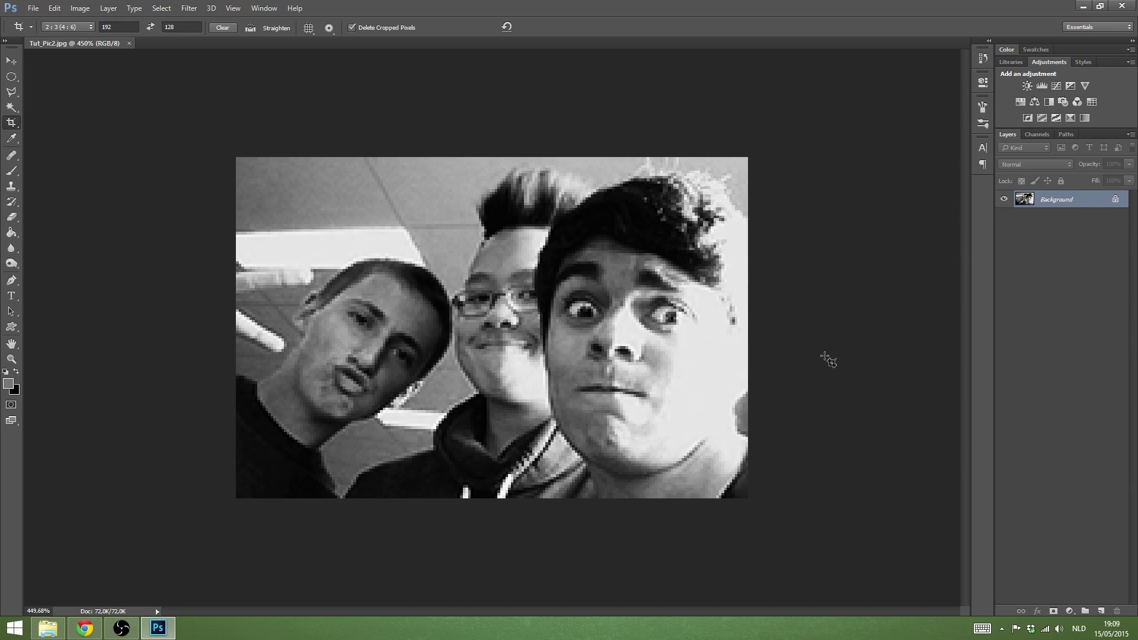
key("ctrl+v")
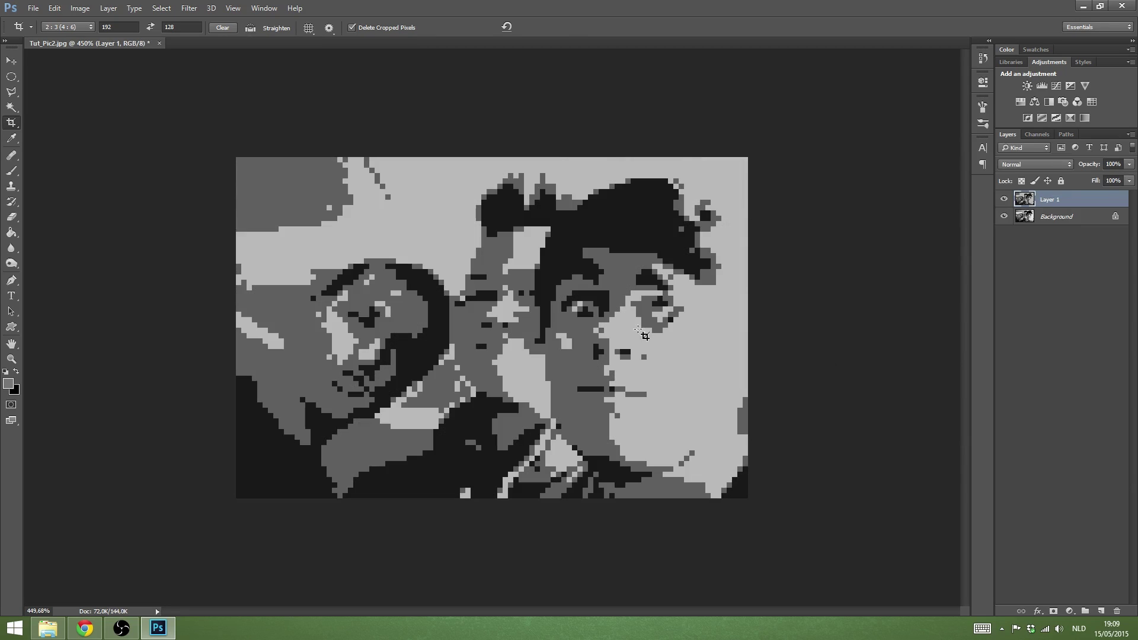
Adjust the Levels of Layer 1 with a black input level of 24 and a white input level of 182.
left_click(80, 8)
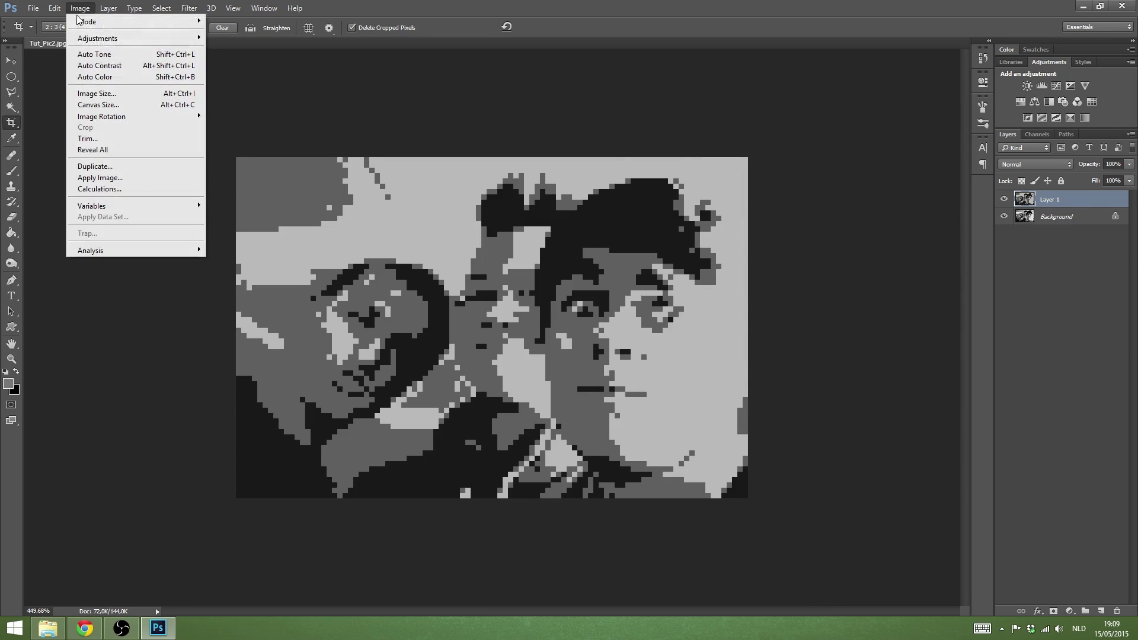
mouse_move(109, 45)
left_click(237, 49)
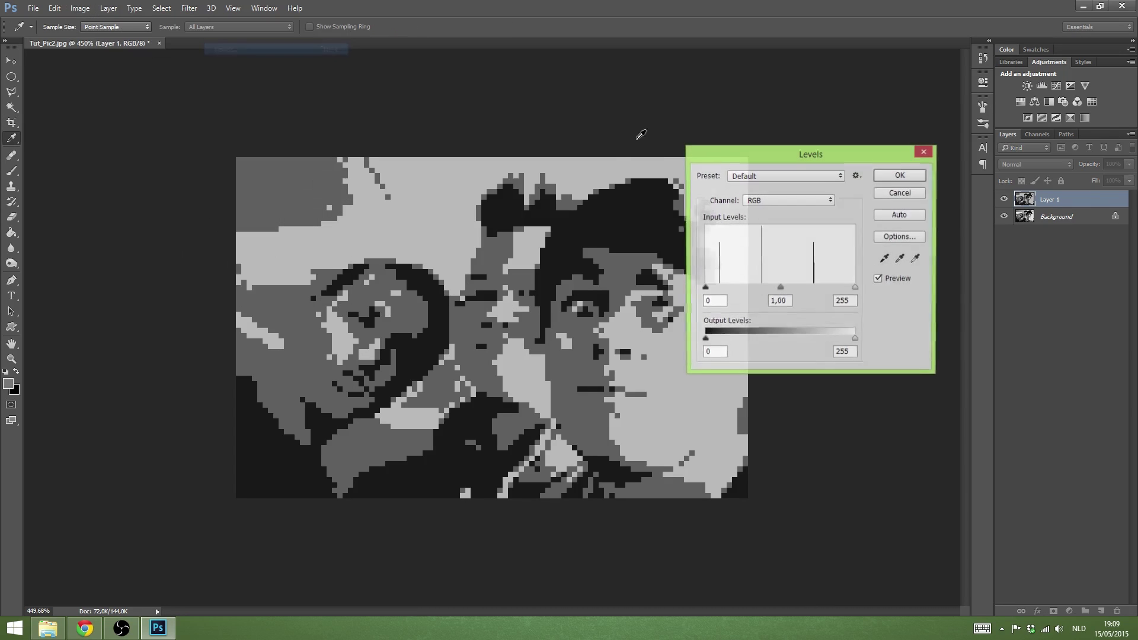
left_click_drag(827, 155, 866, 80)
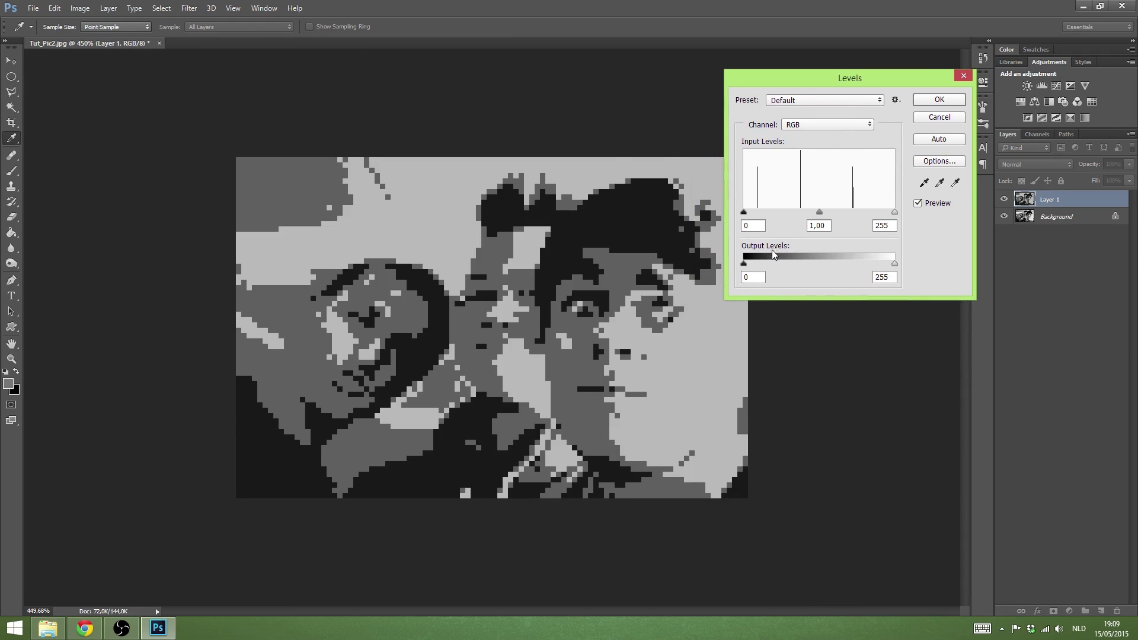
left_click(743, 213)
left_click(895, 213)
left_click_drag(744, 213, 759, 216)
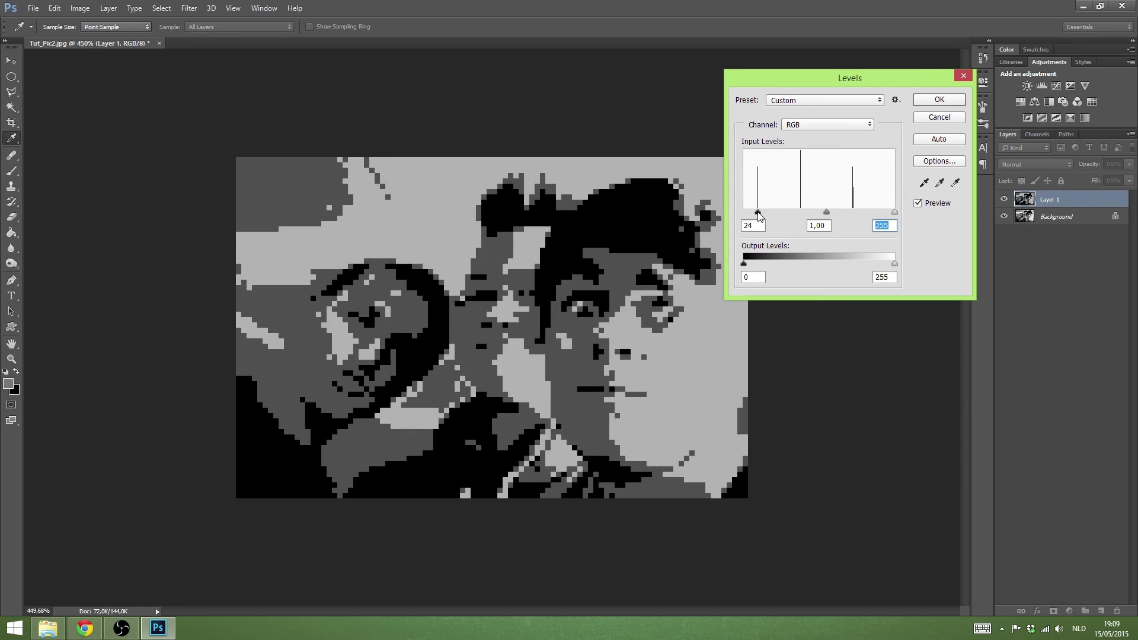
left_click(759, 214)
left_click_drag(893, 212, 852, 212)
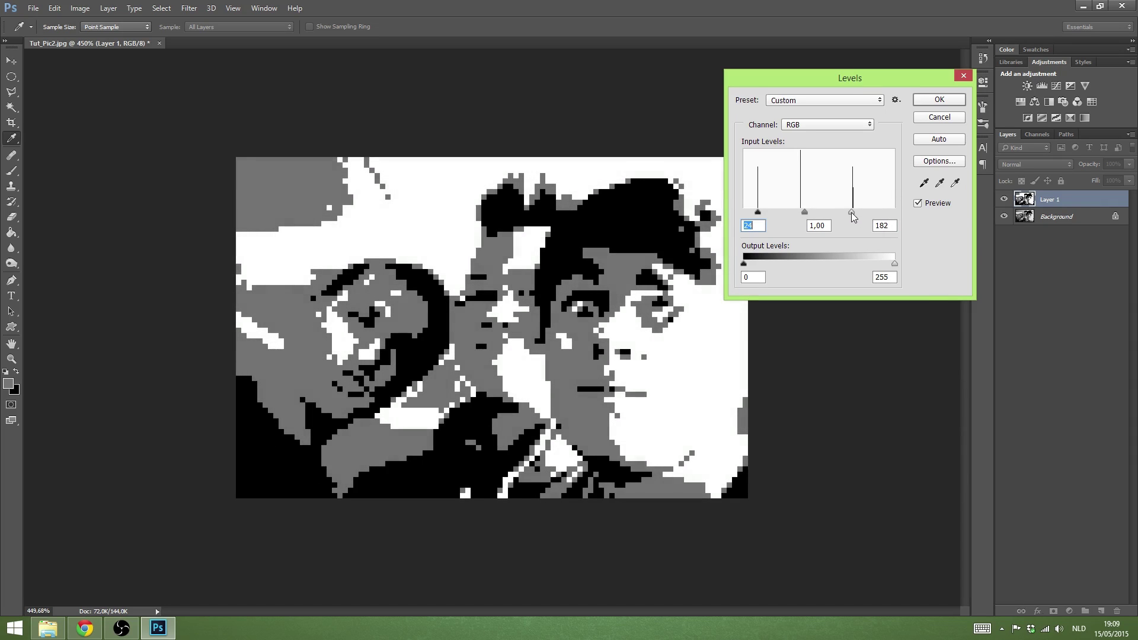
left_click(851, 213)
left_click(761, 212)
left_click(924, 102)
key("c")
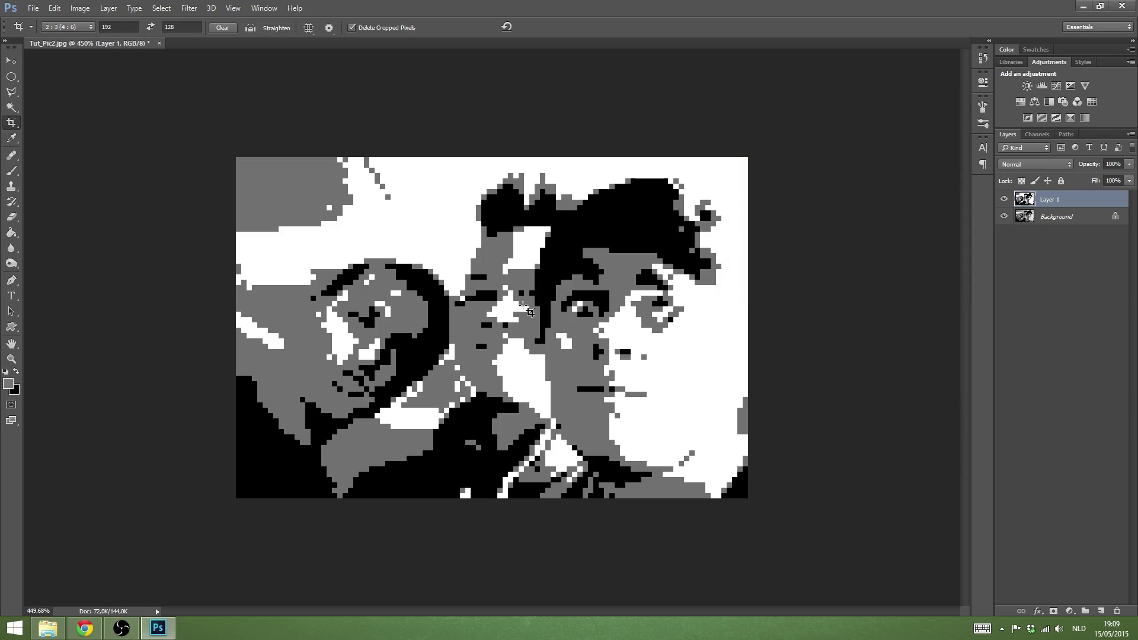
Sample white, black and grey areas of the pixelated picture in the foreground Color Picker to check their colour values.
left_click(9, 385)
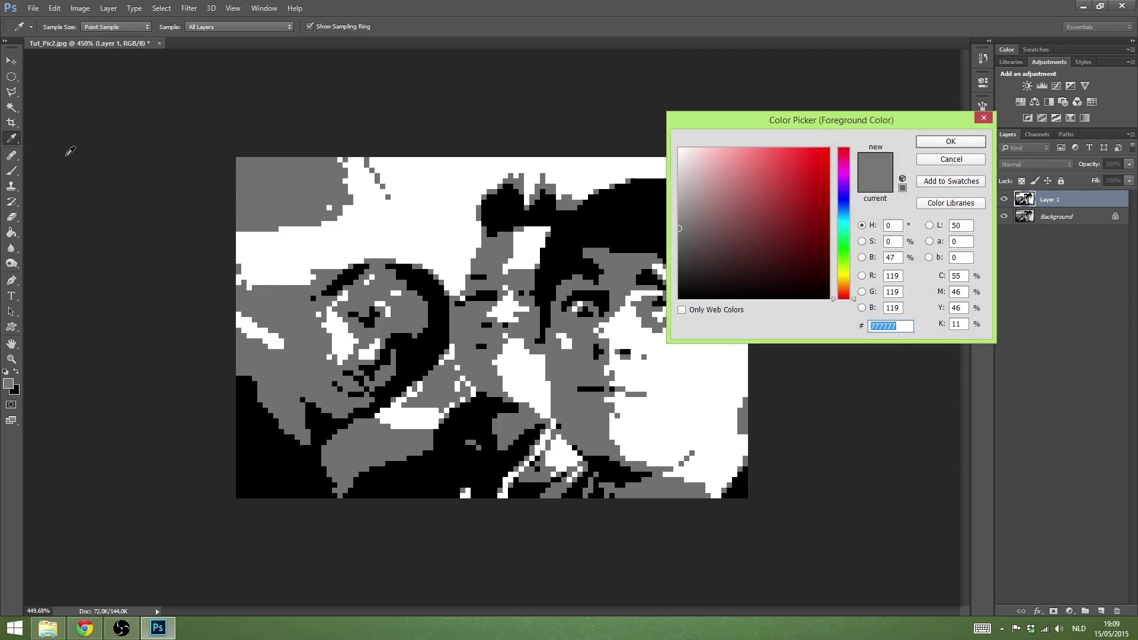
left_click(584, 294)
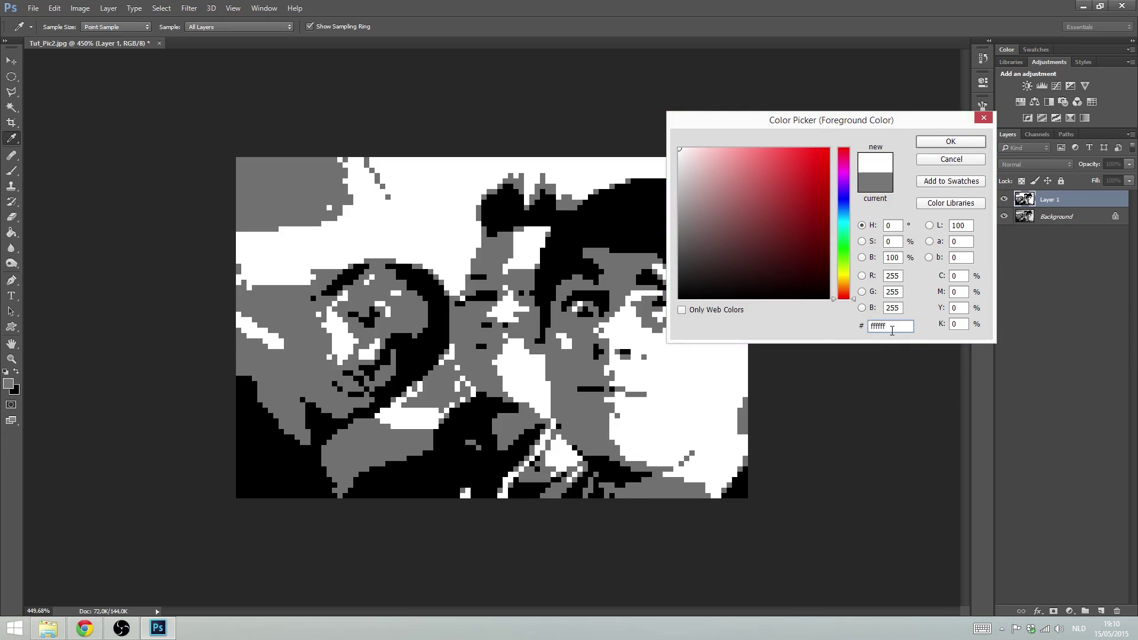
left_click(293, 453)
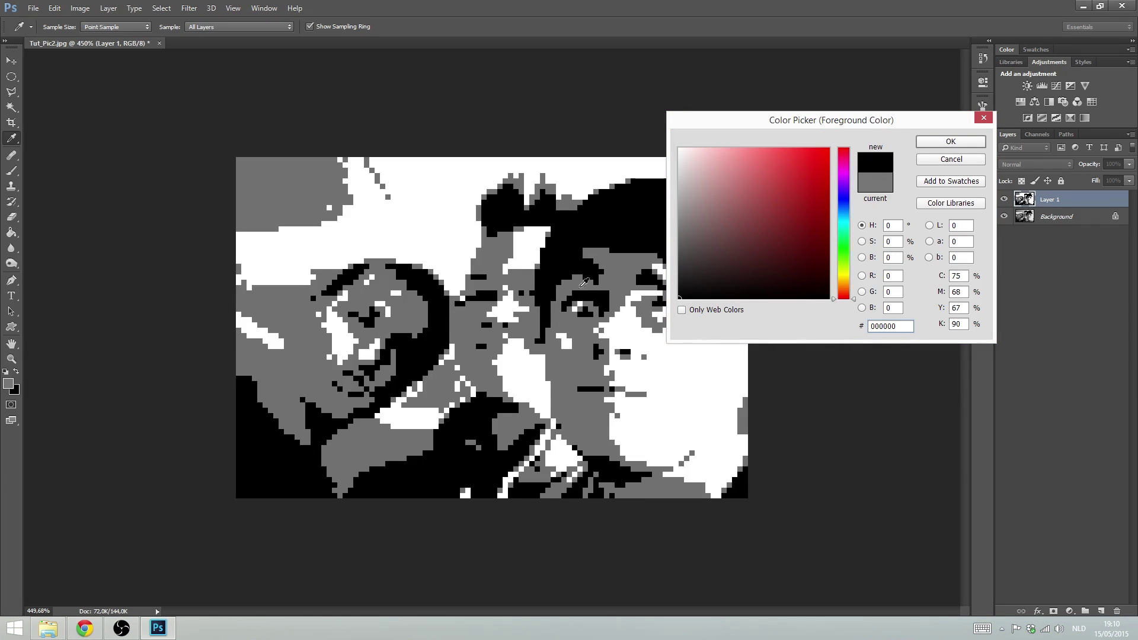
left_click(493, 262)
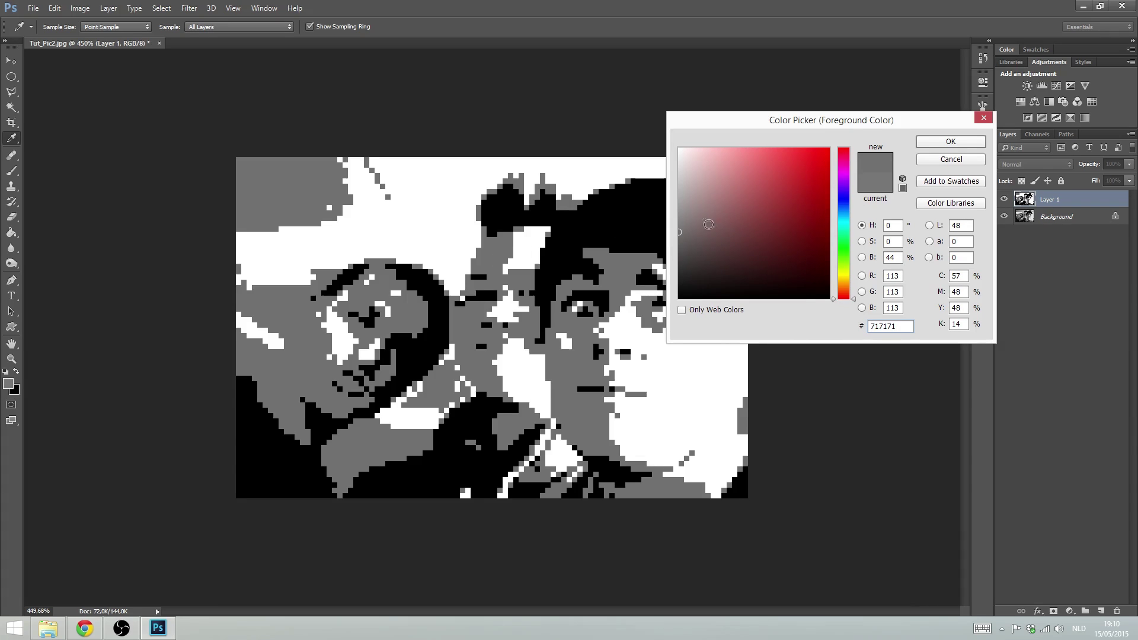
left_click(936, 148)
key("c")
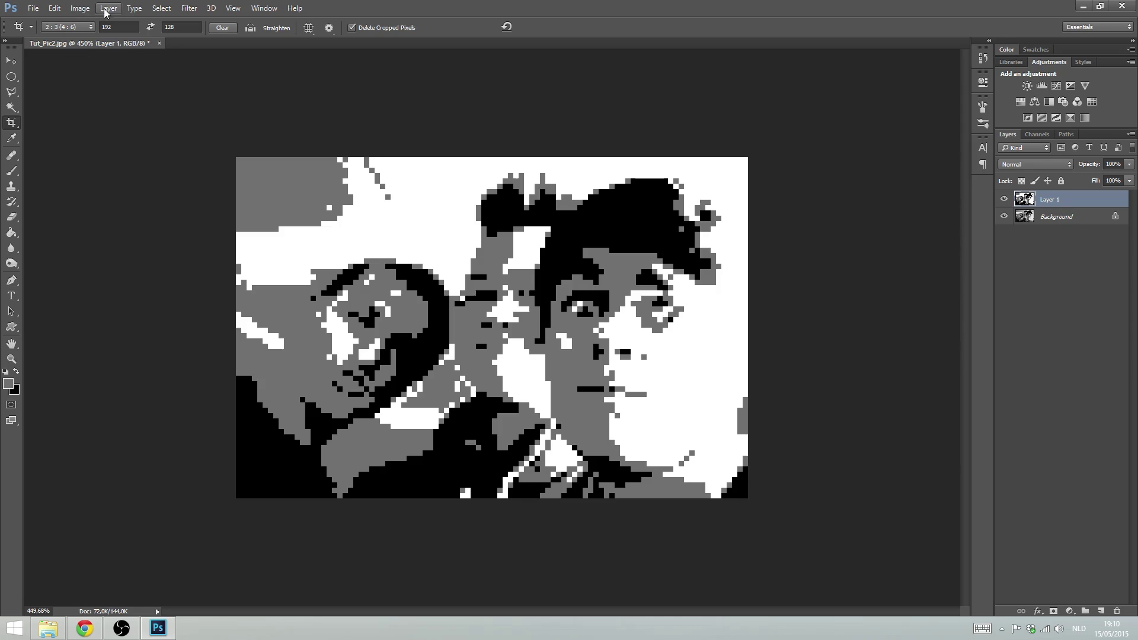
Select the entire canvas and copy the Layer 1 picture.
left_click(160, 7)
left_click(184, 25)
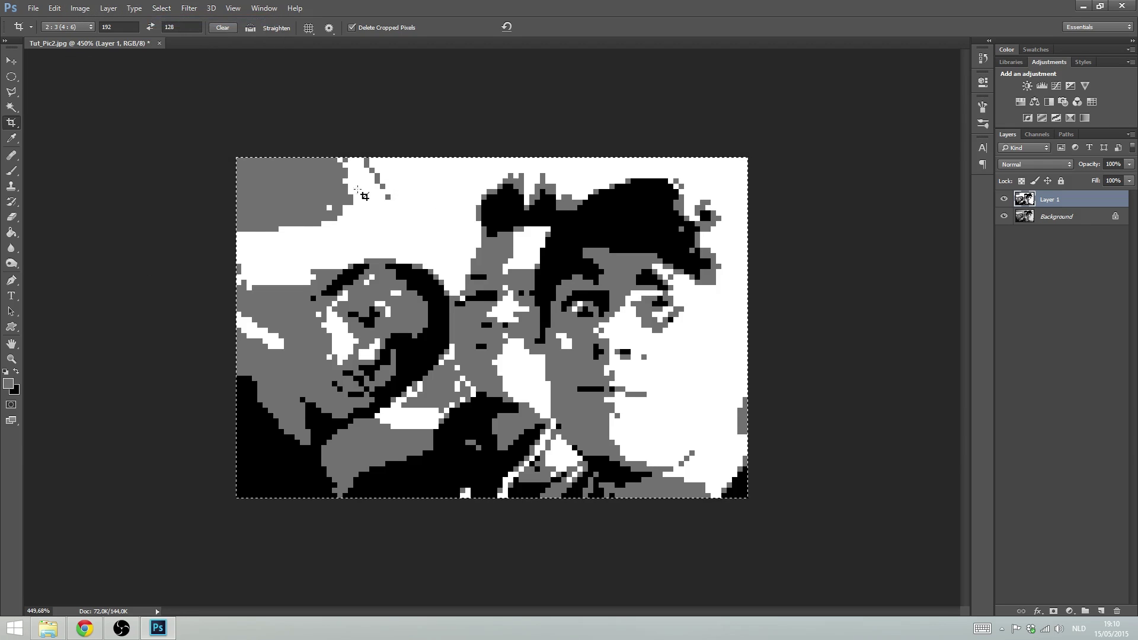
left_click(55, 8)
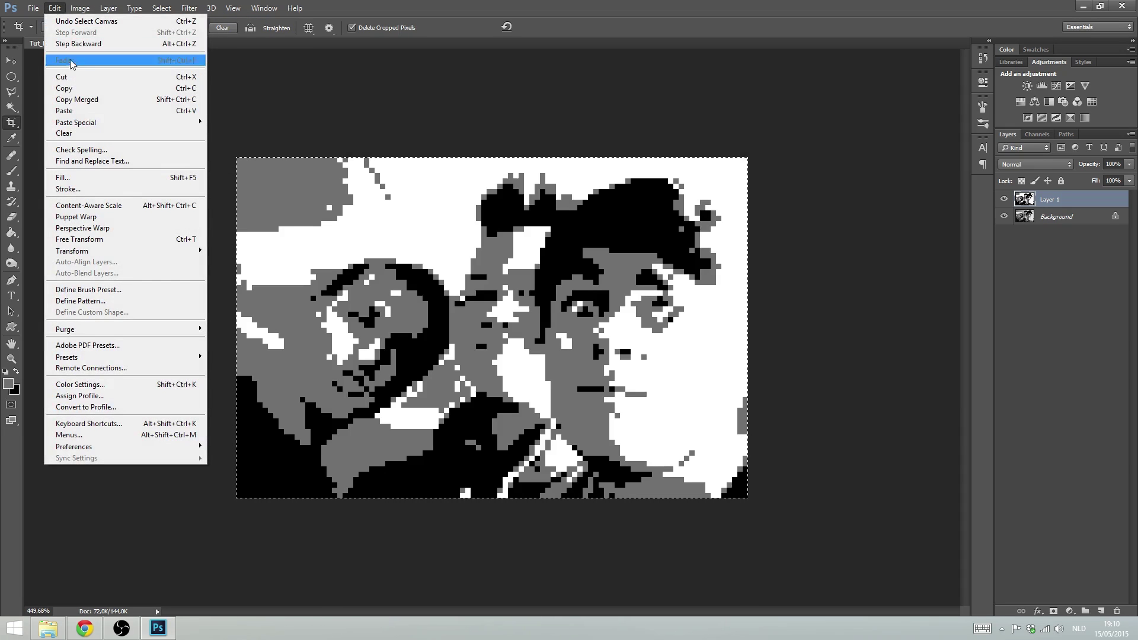
left_click(101, 89)
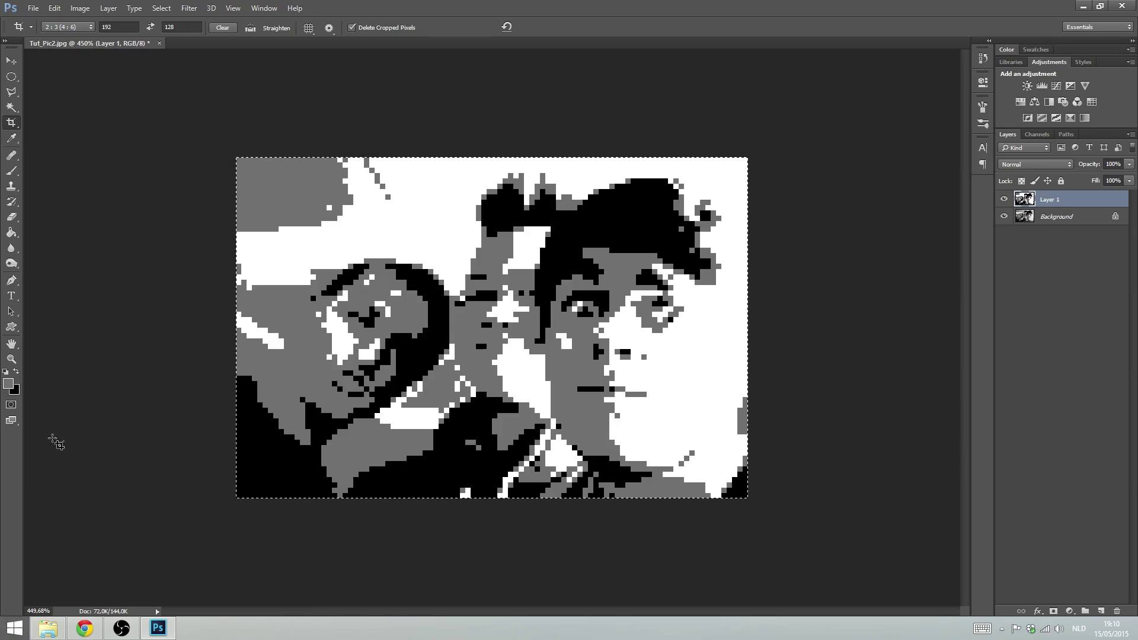
Launch TI Connect from the Windows apps list and open its TI ScreenCapture tool.
left_click(16, 630)
left_click(80, 609)
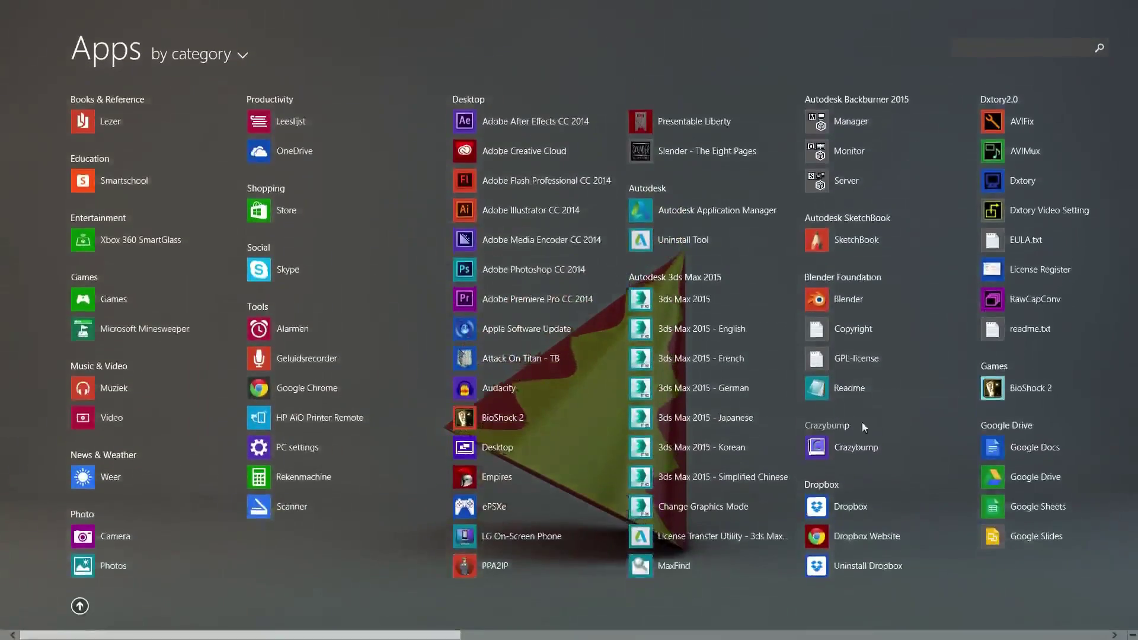
scroll(862, 422, "down", 5)
left_click(1026, 212)
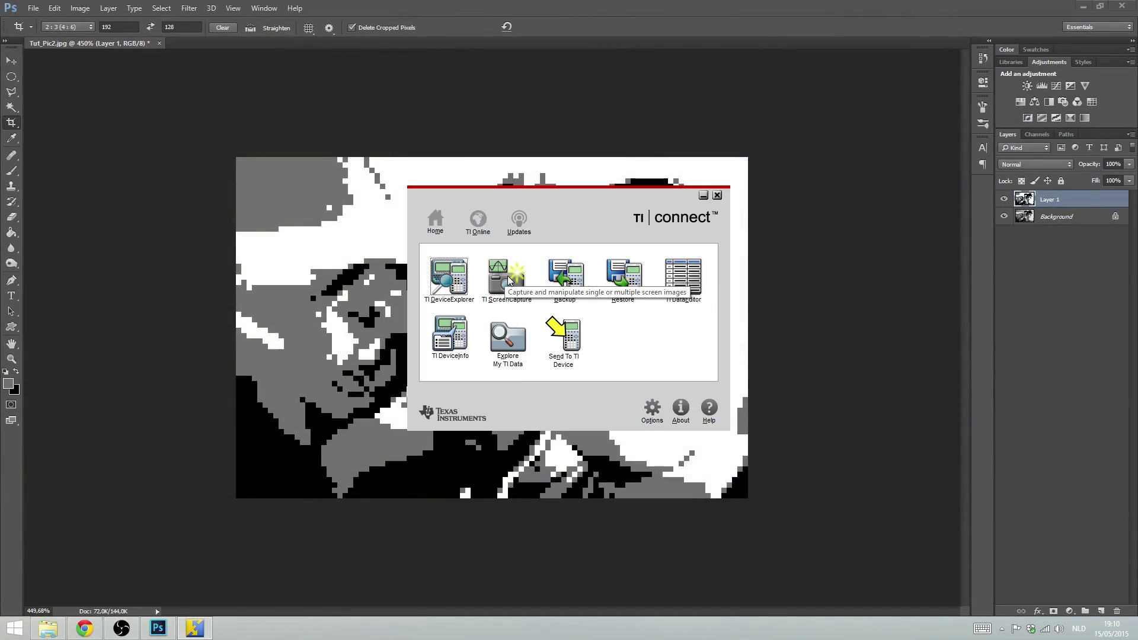
left_click(508, 279)
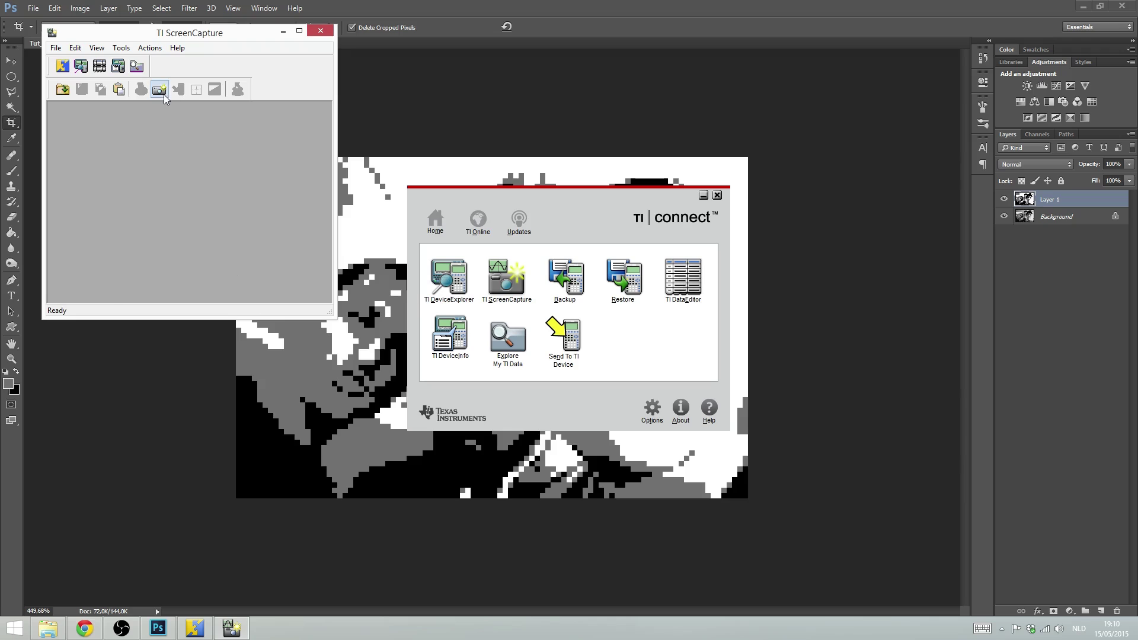
Capture the connected calculator's screen, enlarge the capture window slightly, and discard the capture without saving.
left_click(161, 93)
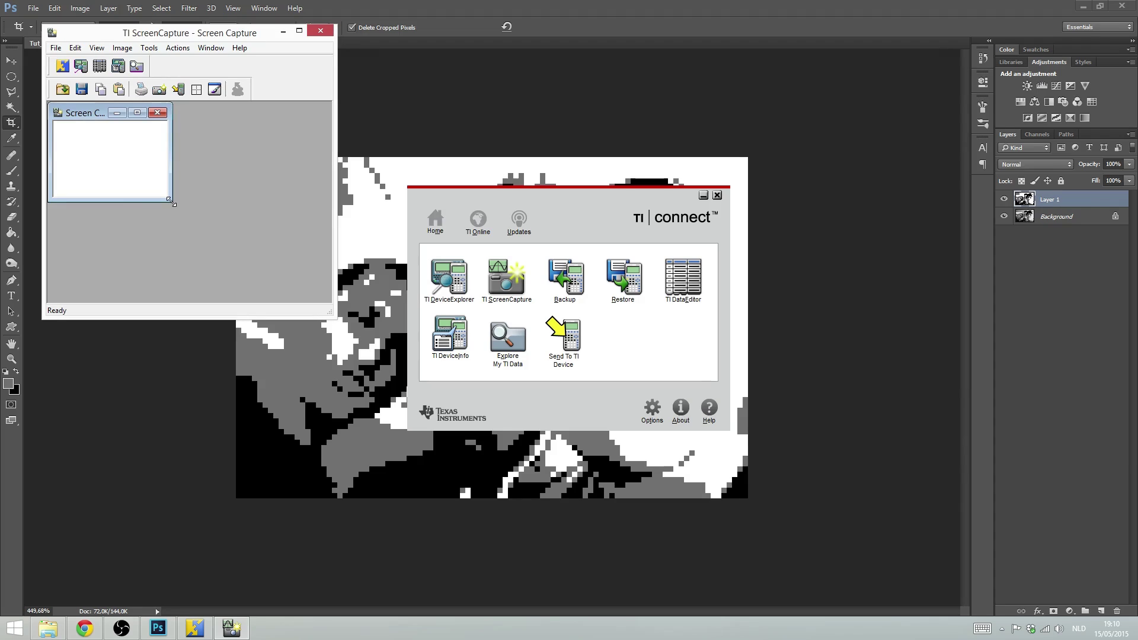
mouse_move(171, 203)
left_mouse_down()
mouse_move(323, 279)
mouse_move(275, 266)
mouse_move(279, 276)
mouse_move(193, 206)
left_mouse_up()
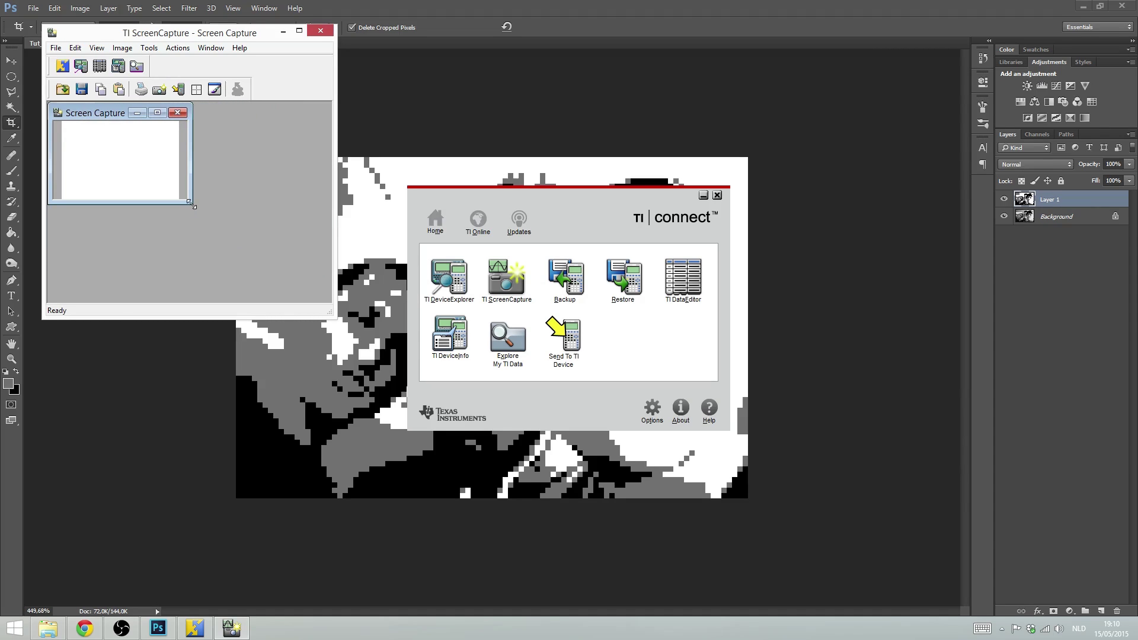
left_click(183, 117)
left_click(202, 205)
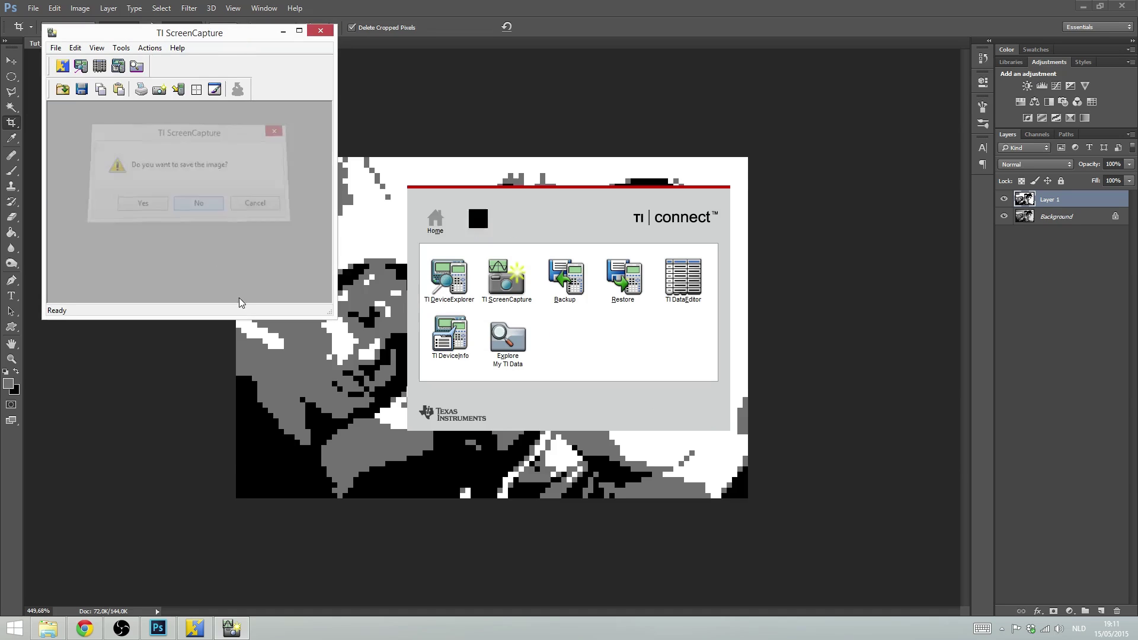
Paste the copied picture into TI ScreenCapture and save it as Screen04 in BMP format in the MyTiData folder.
left_click(119, 91)
left_click_drag(176, 215, 255, 273)
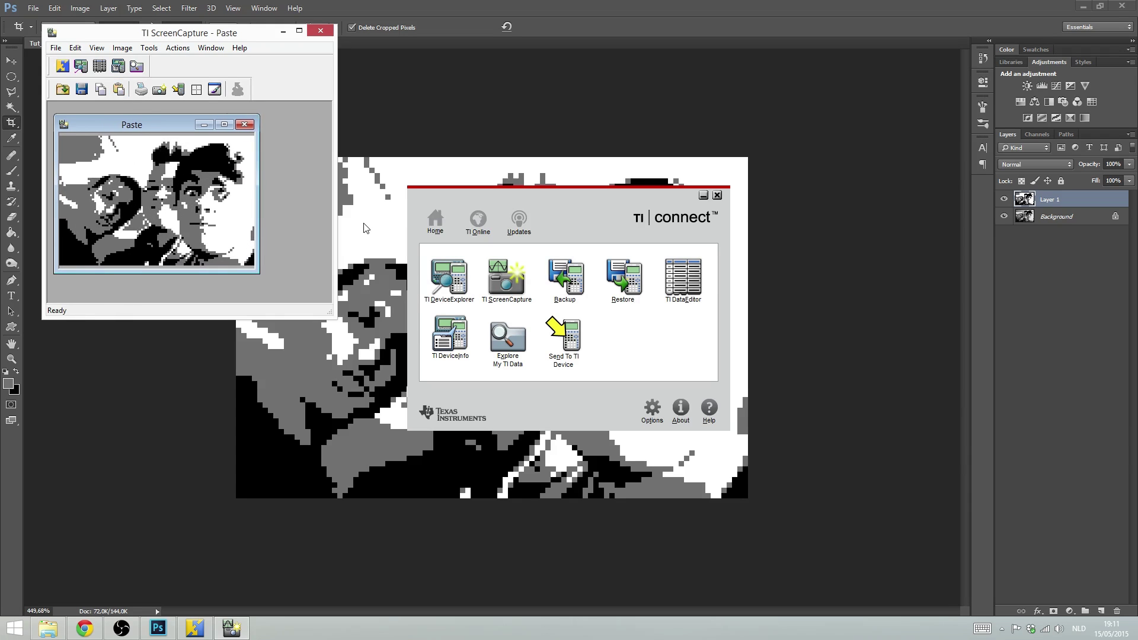
left_click(81, 89)
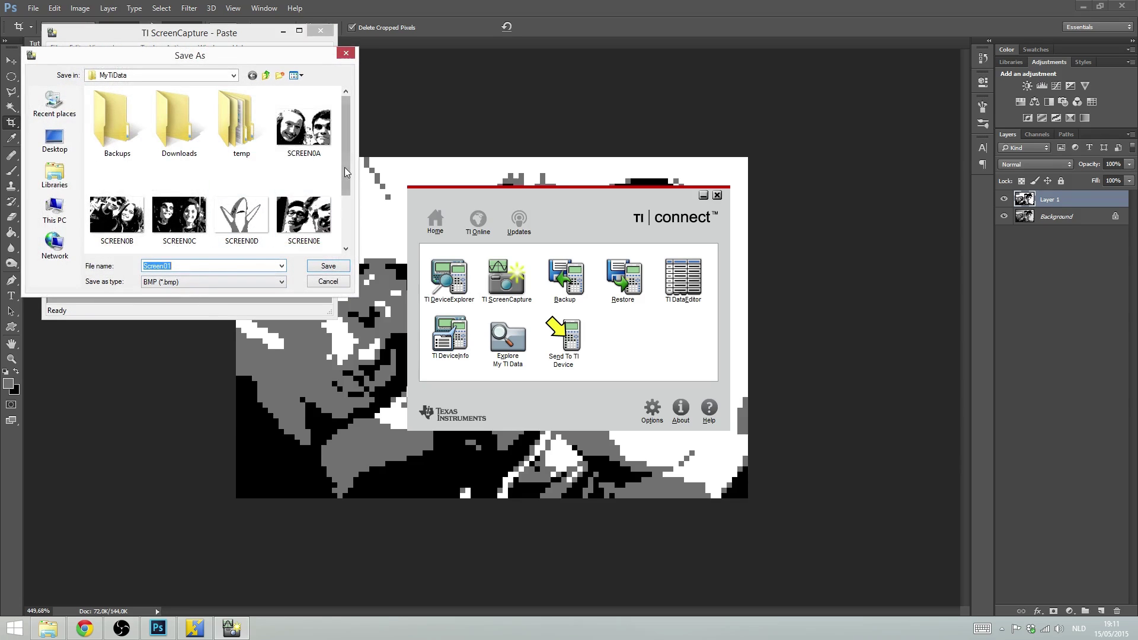
scroll(347, 172, "down", 2)
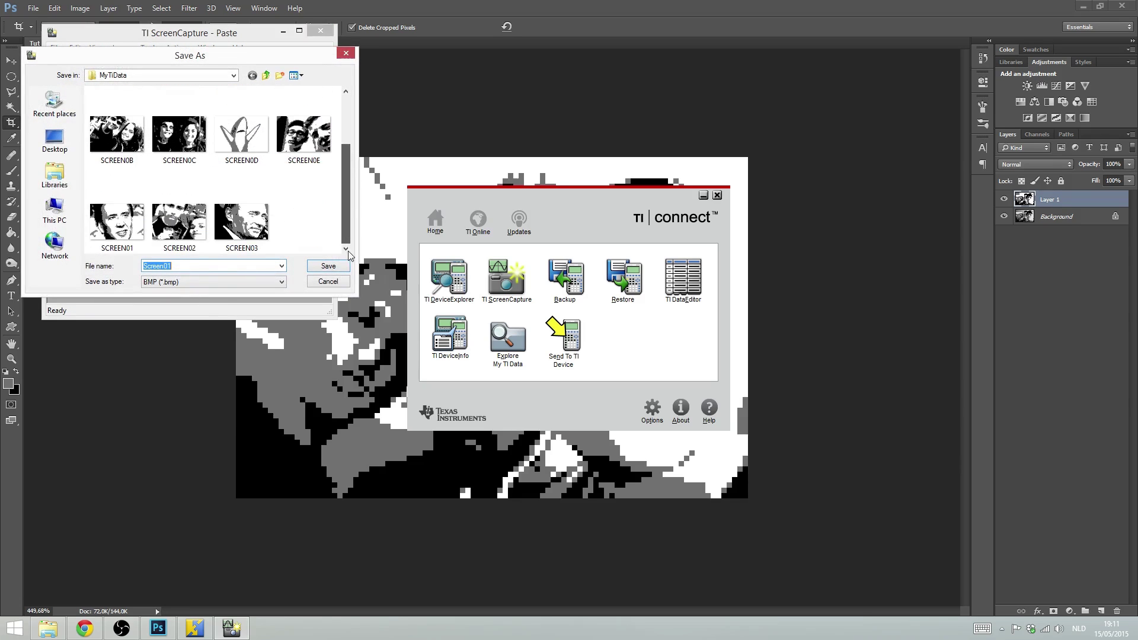
left_click(185, 266)
key("BackSpace")
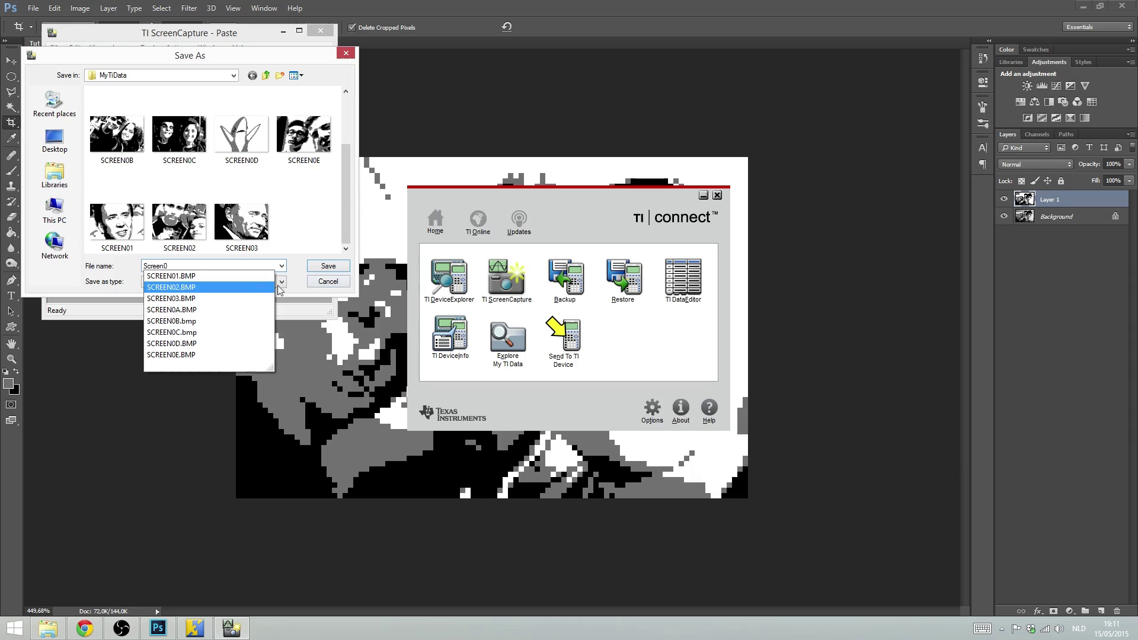
type("4")
key("Return")
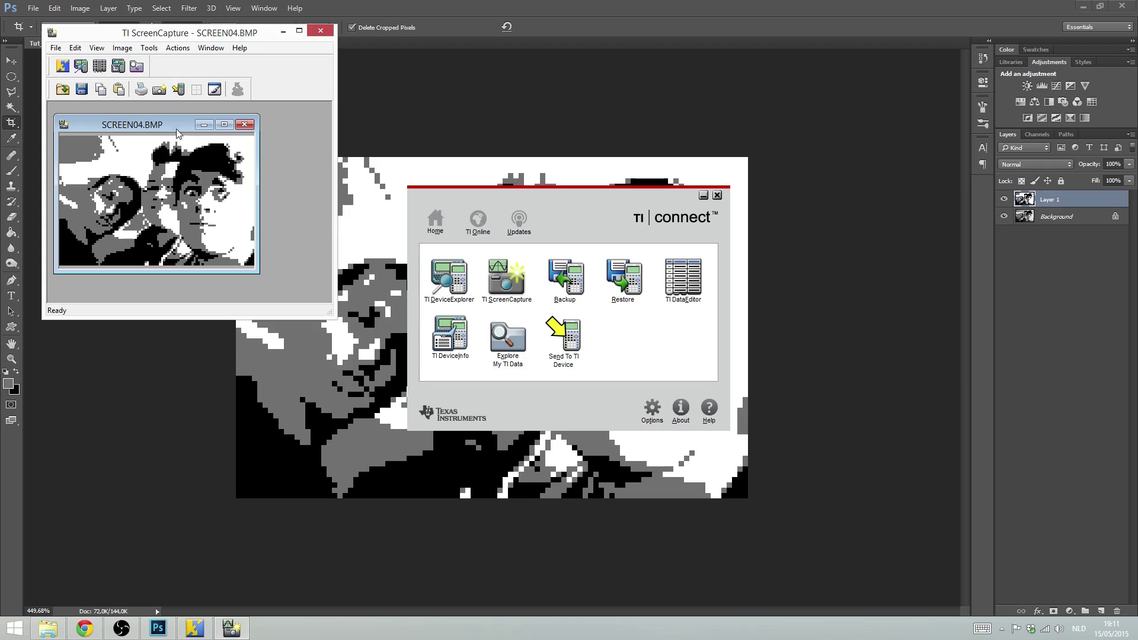
Send the saved picture to the calculator with device file name Pic2, stored in RAM.
left_click(181, 92)
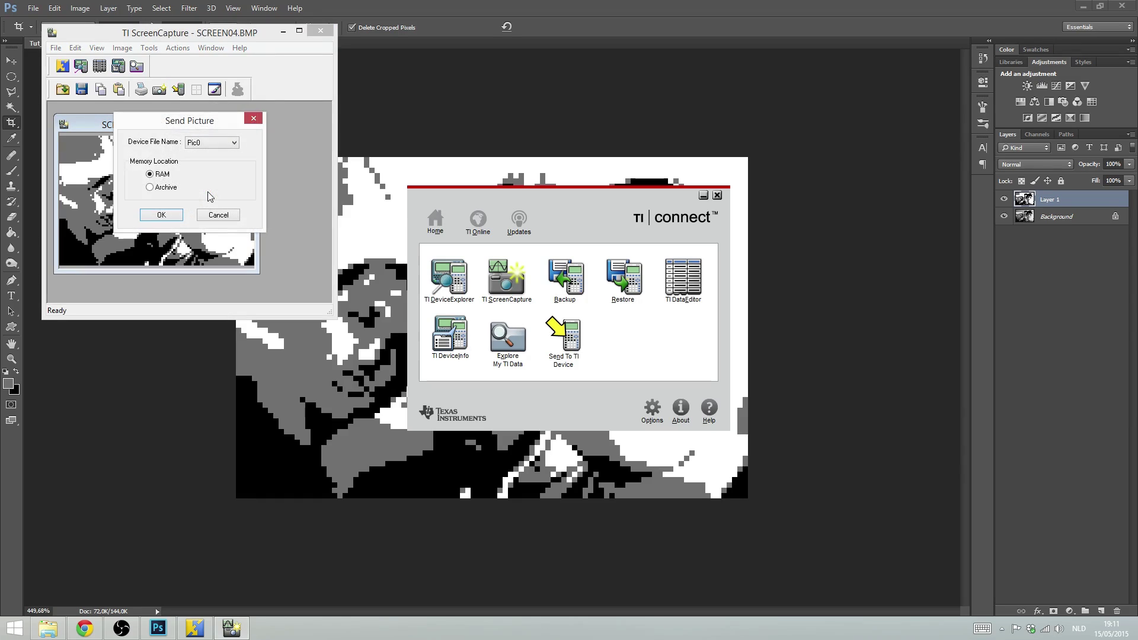
left_click(234, 144)
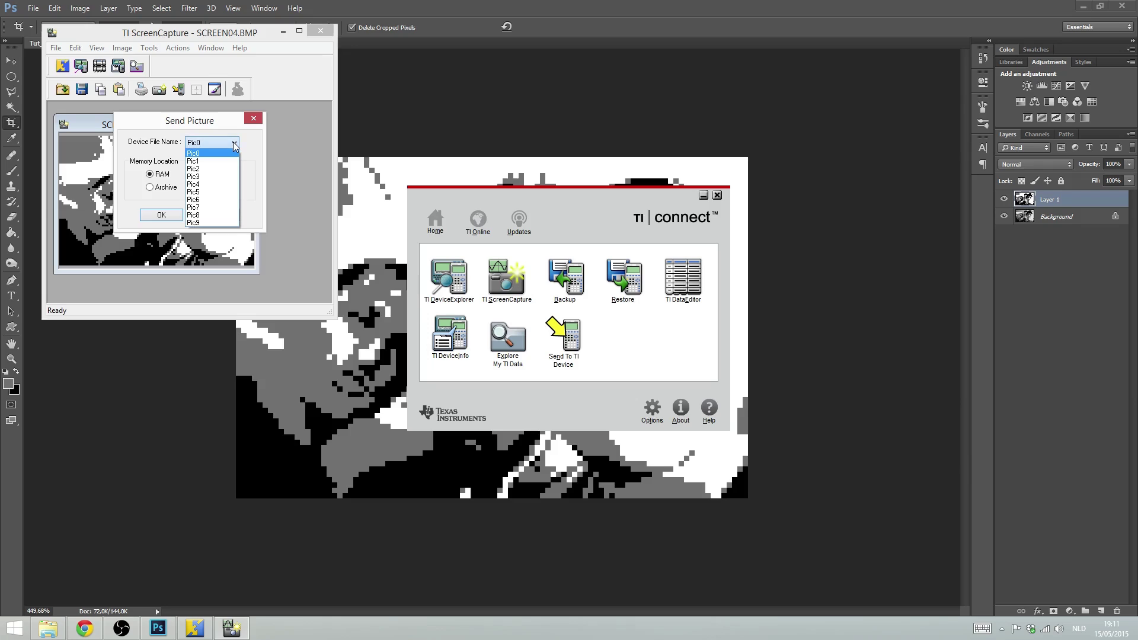
left_click(212, 171)
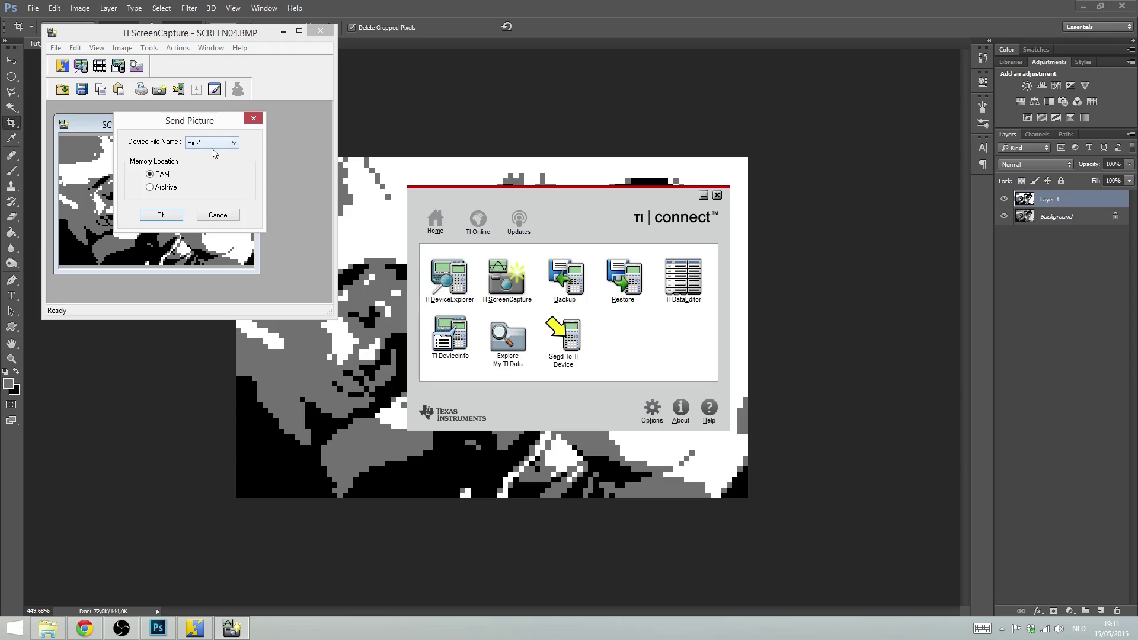
left_click(160, 217)
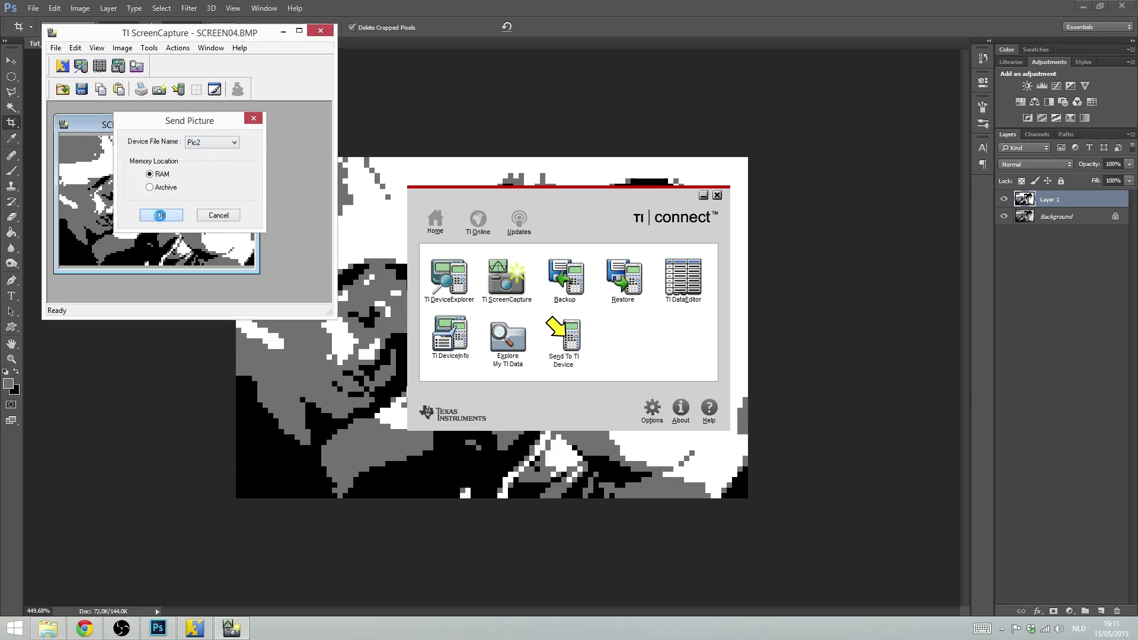